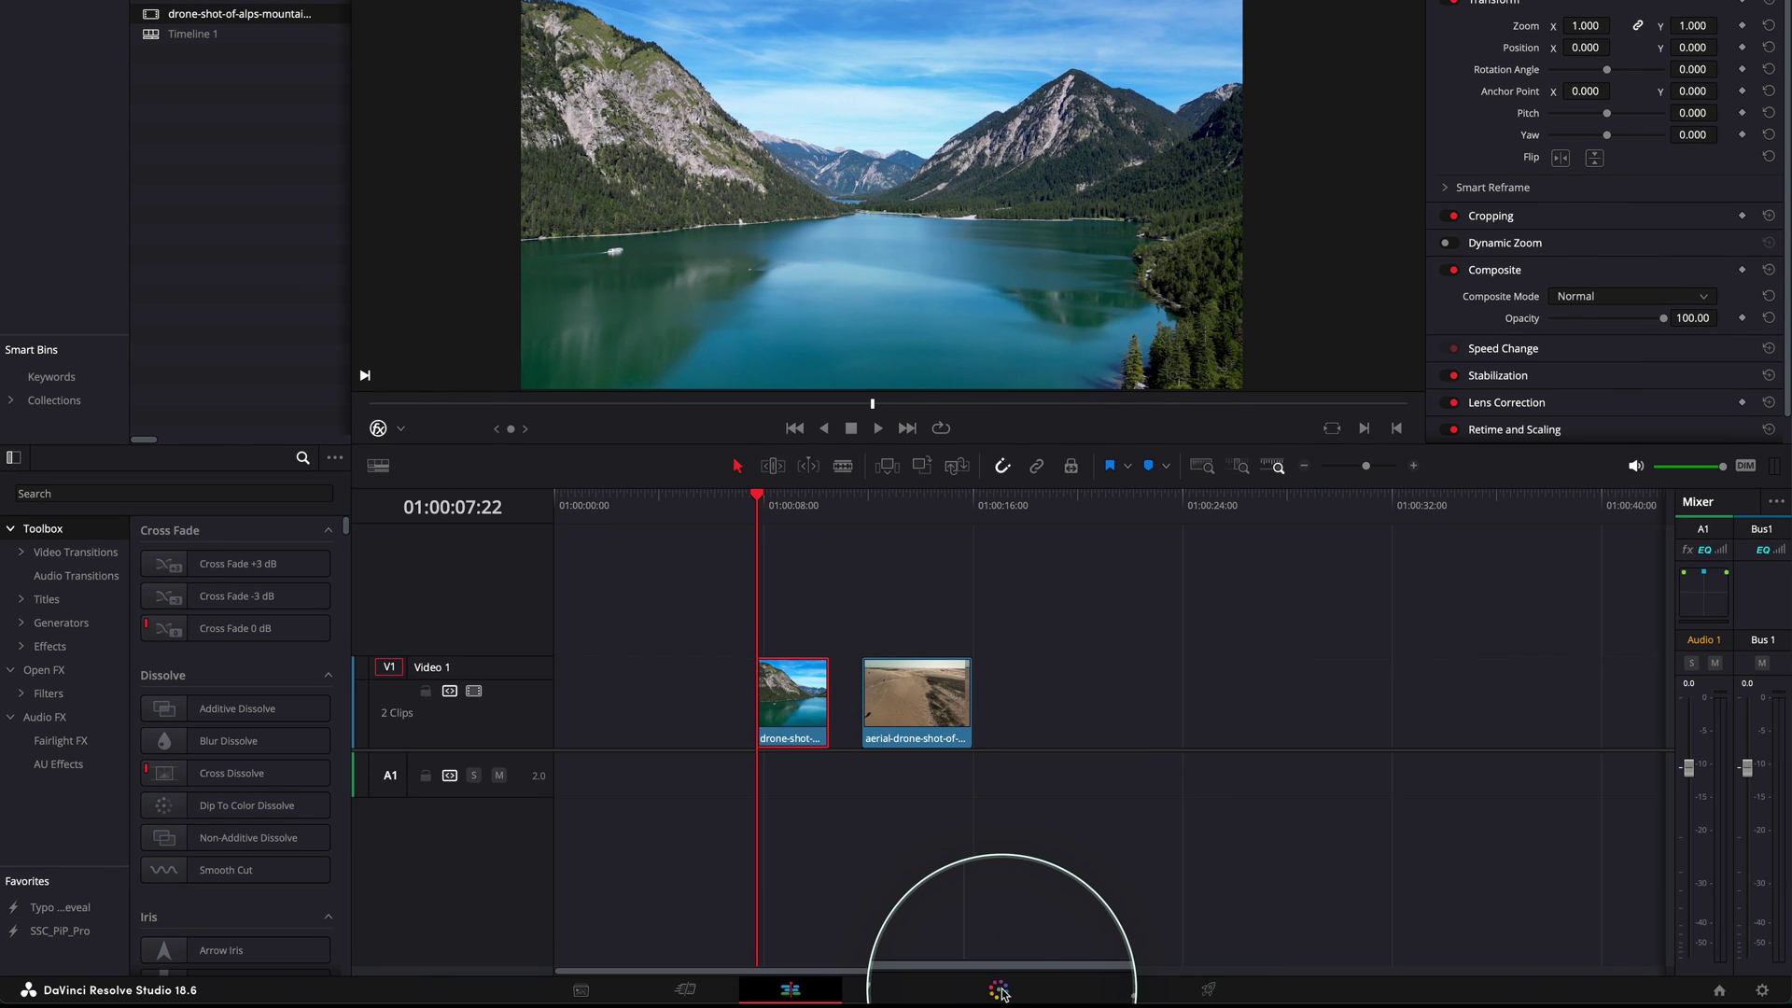
# Open the lake clip on the Color page with Power Window overlays and the curve window tool ready
pyautogui.click(998, 989)
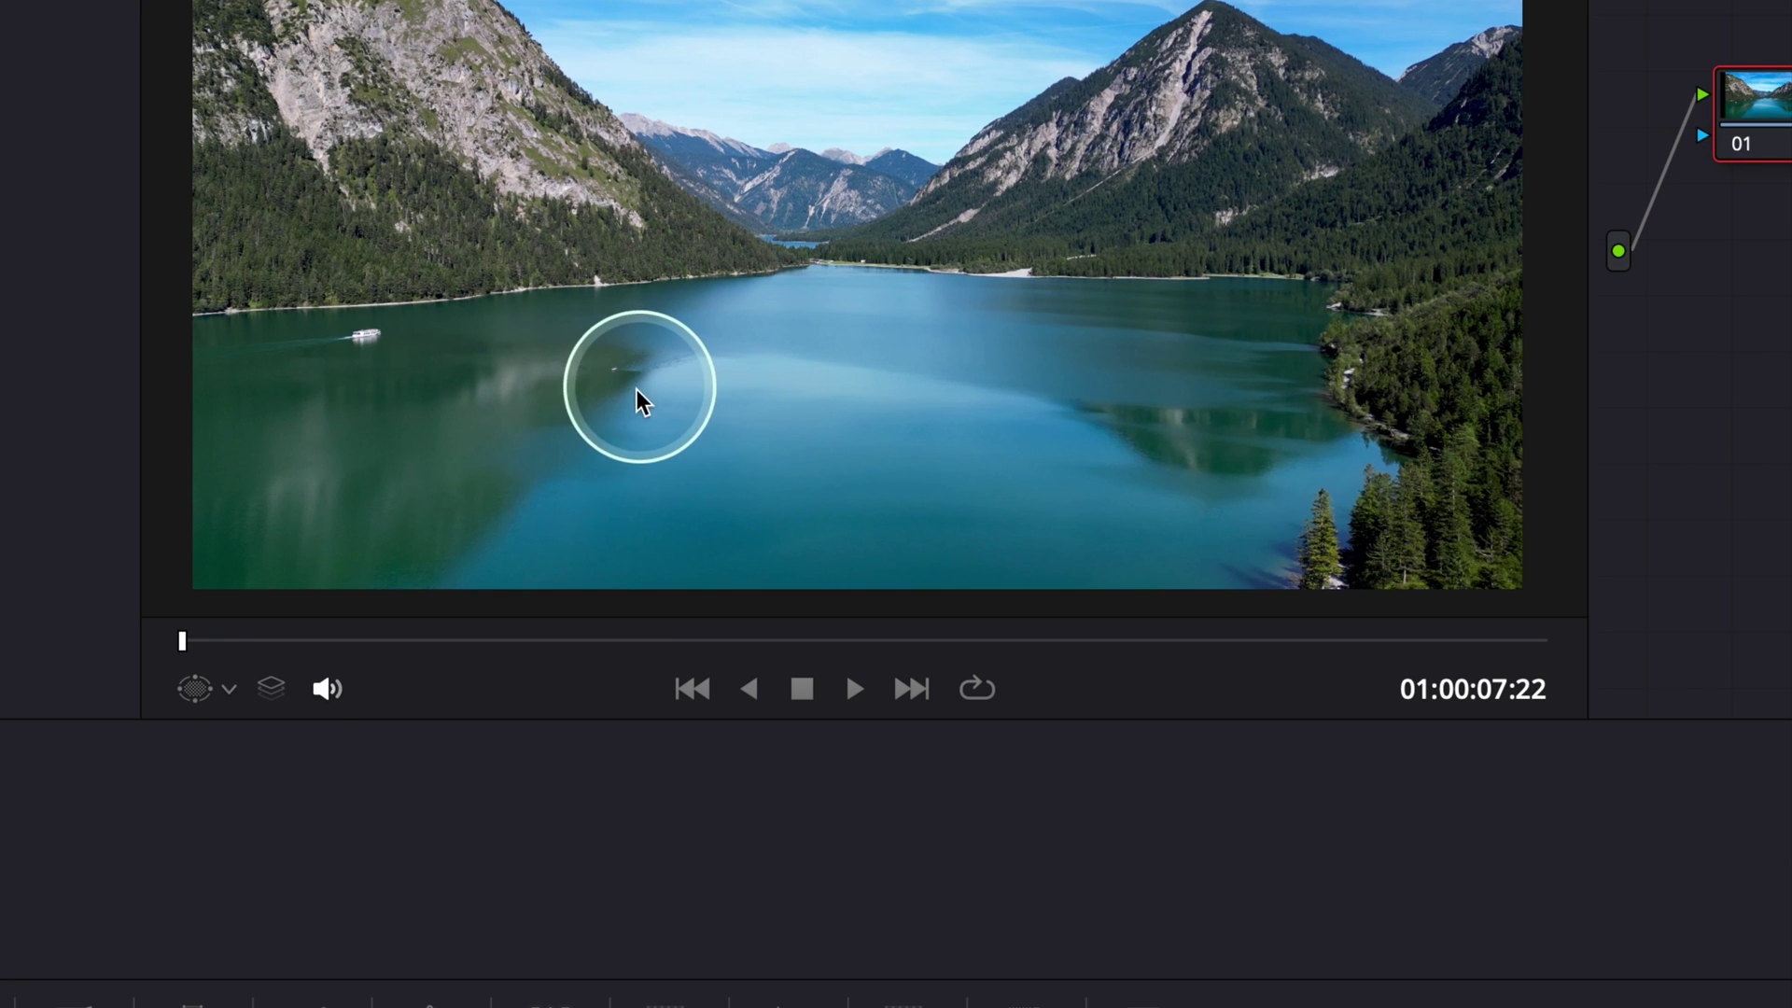
pyautogui.click(224, 688)
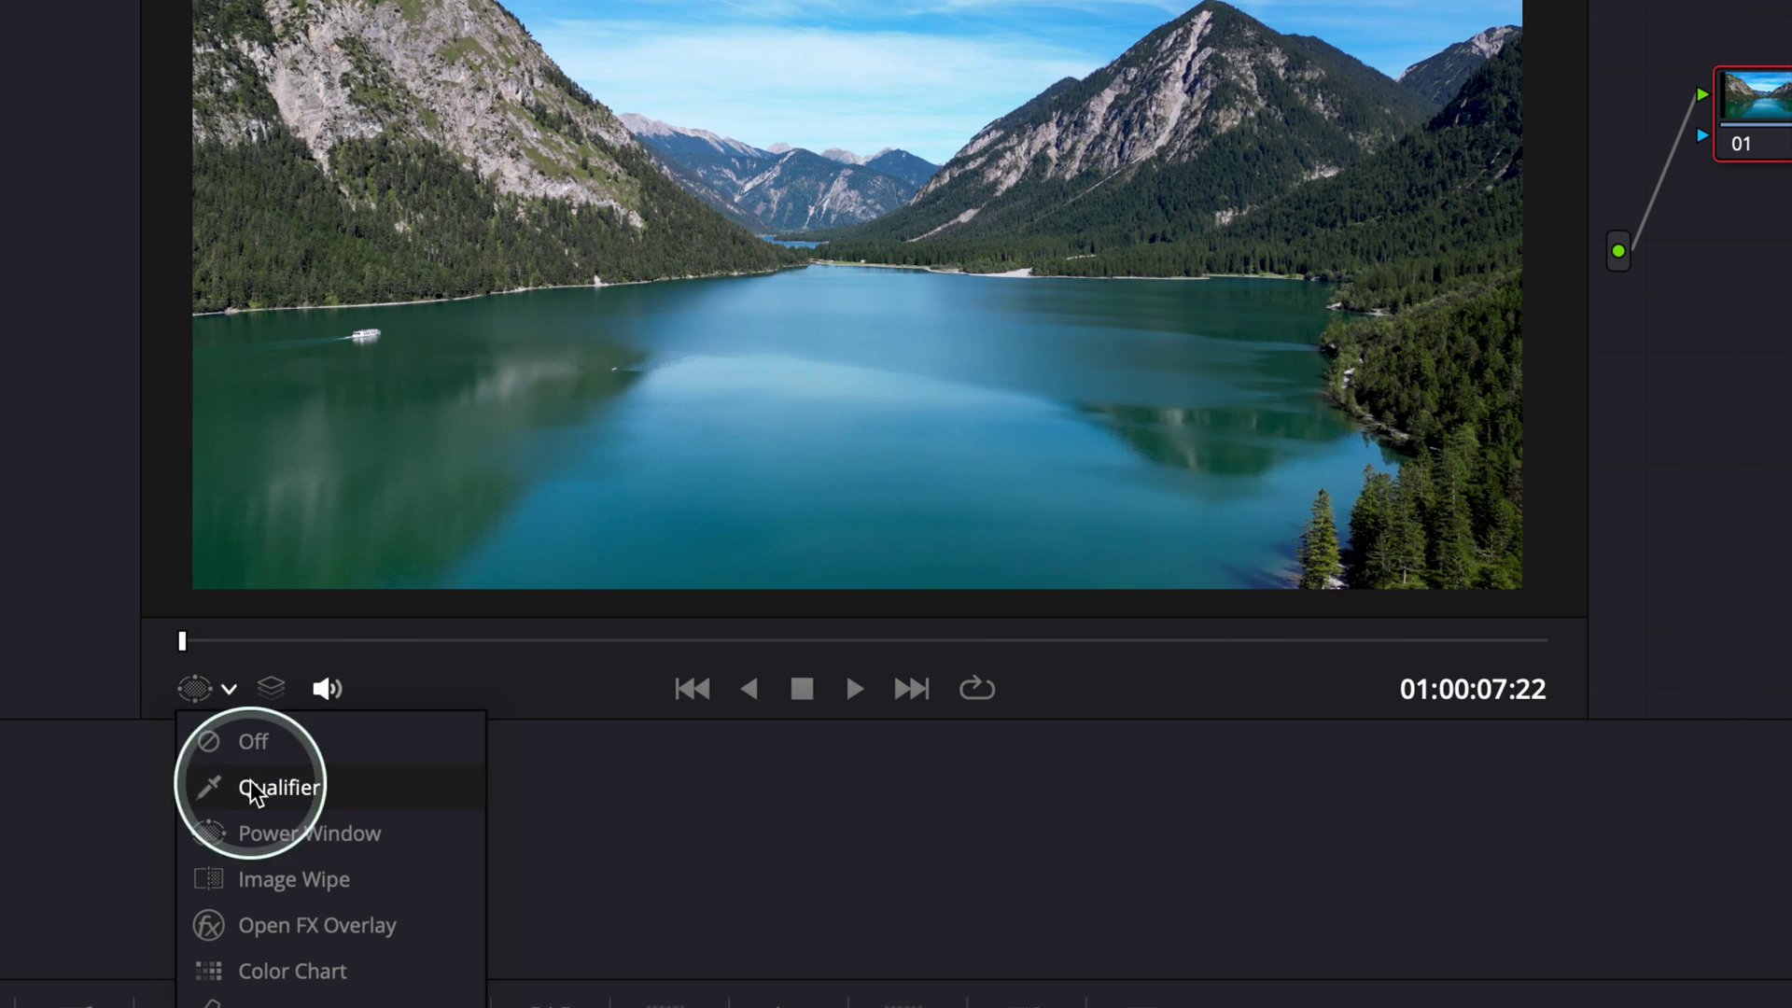
pyautogui.click(254, 832)
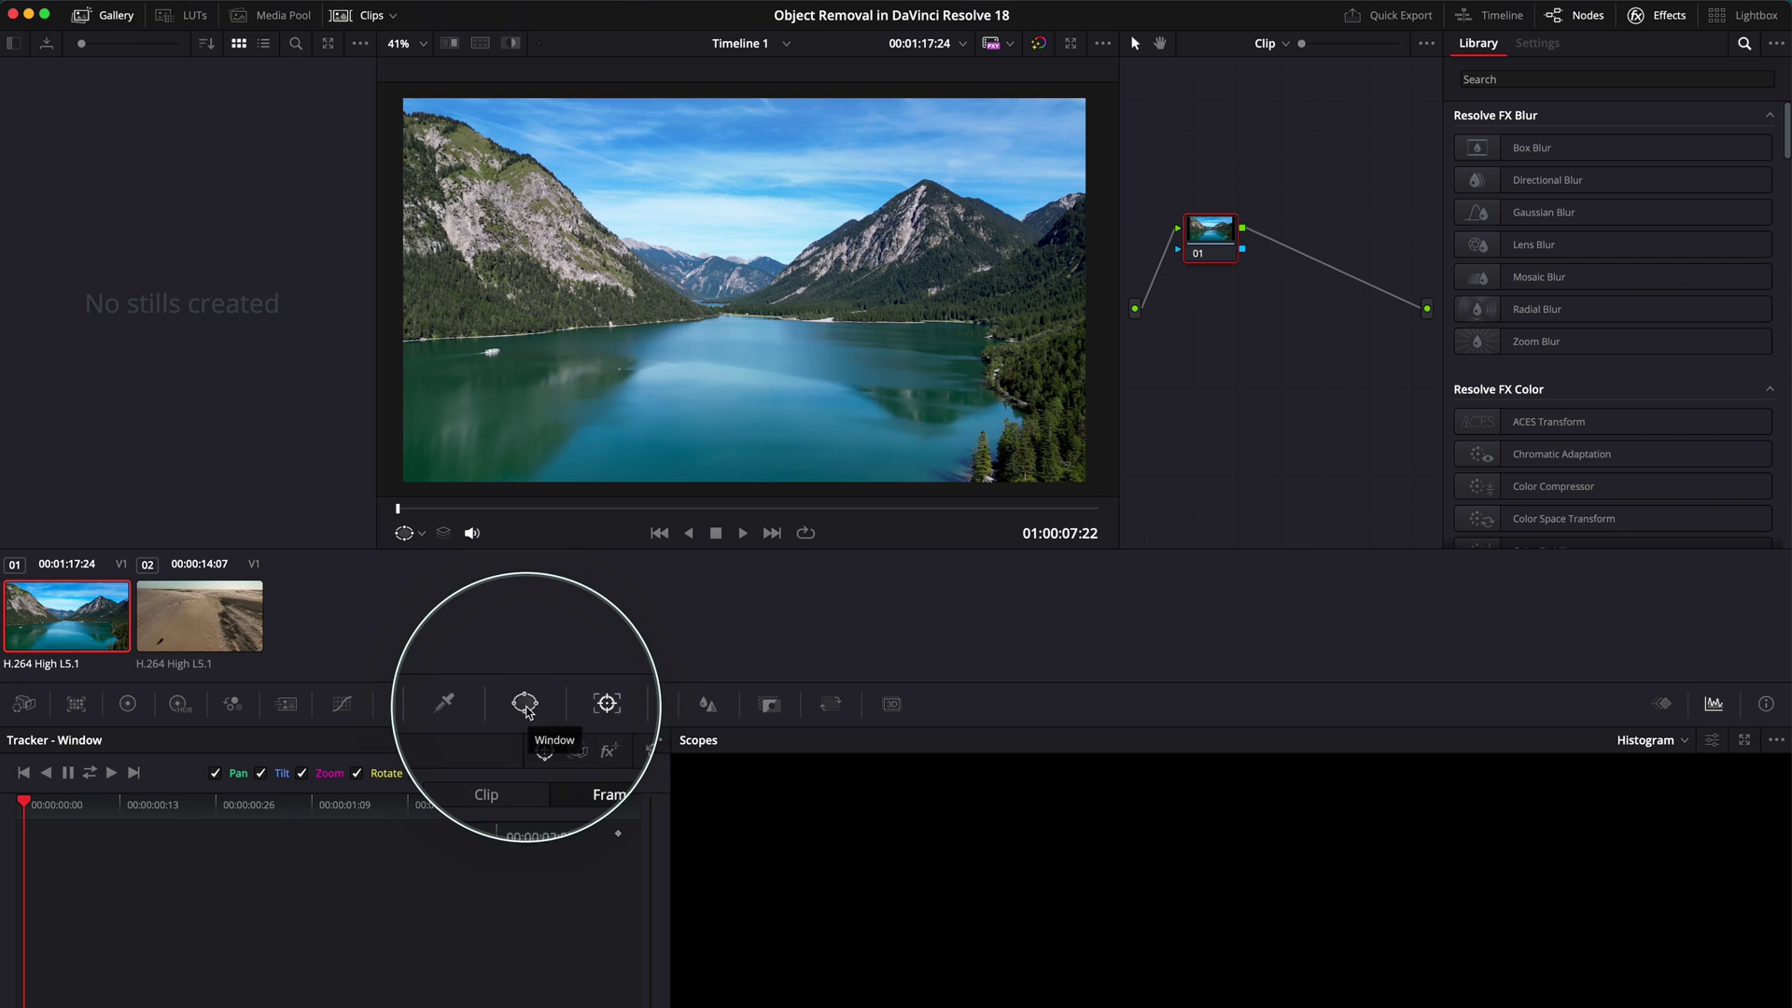
pyautogui.click(527, 706)
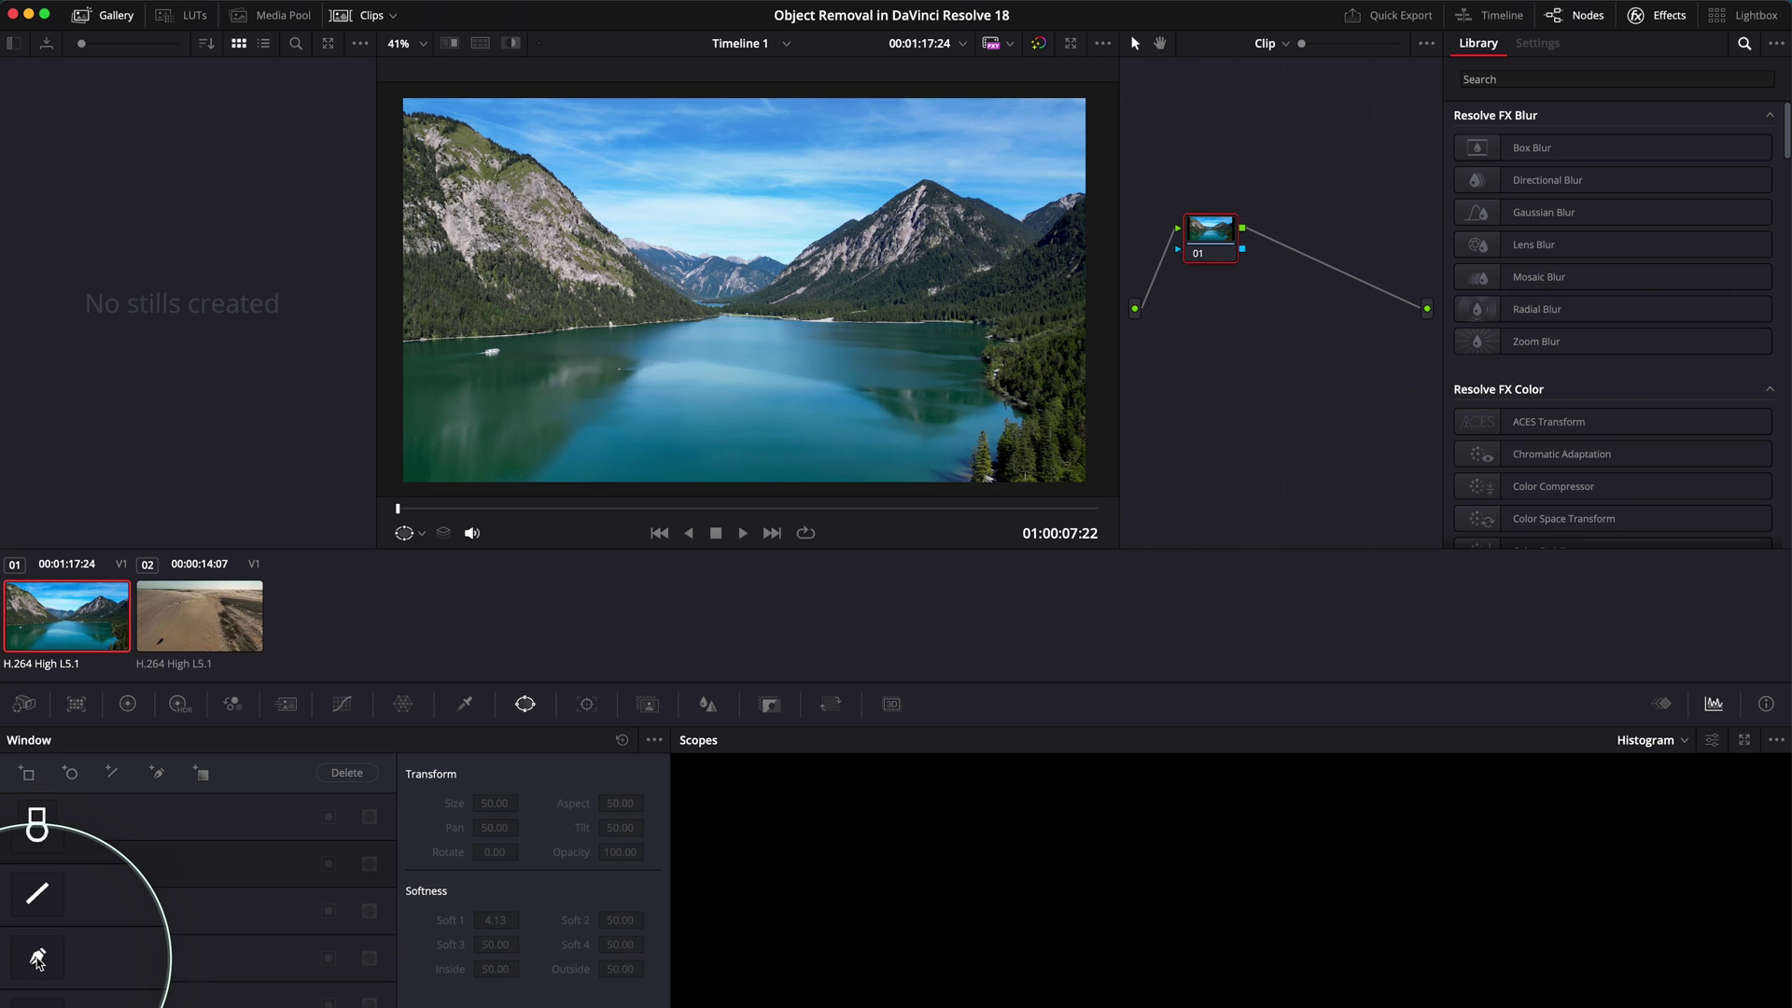
pyautogui.click(37, 958)
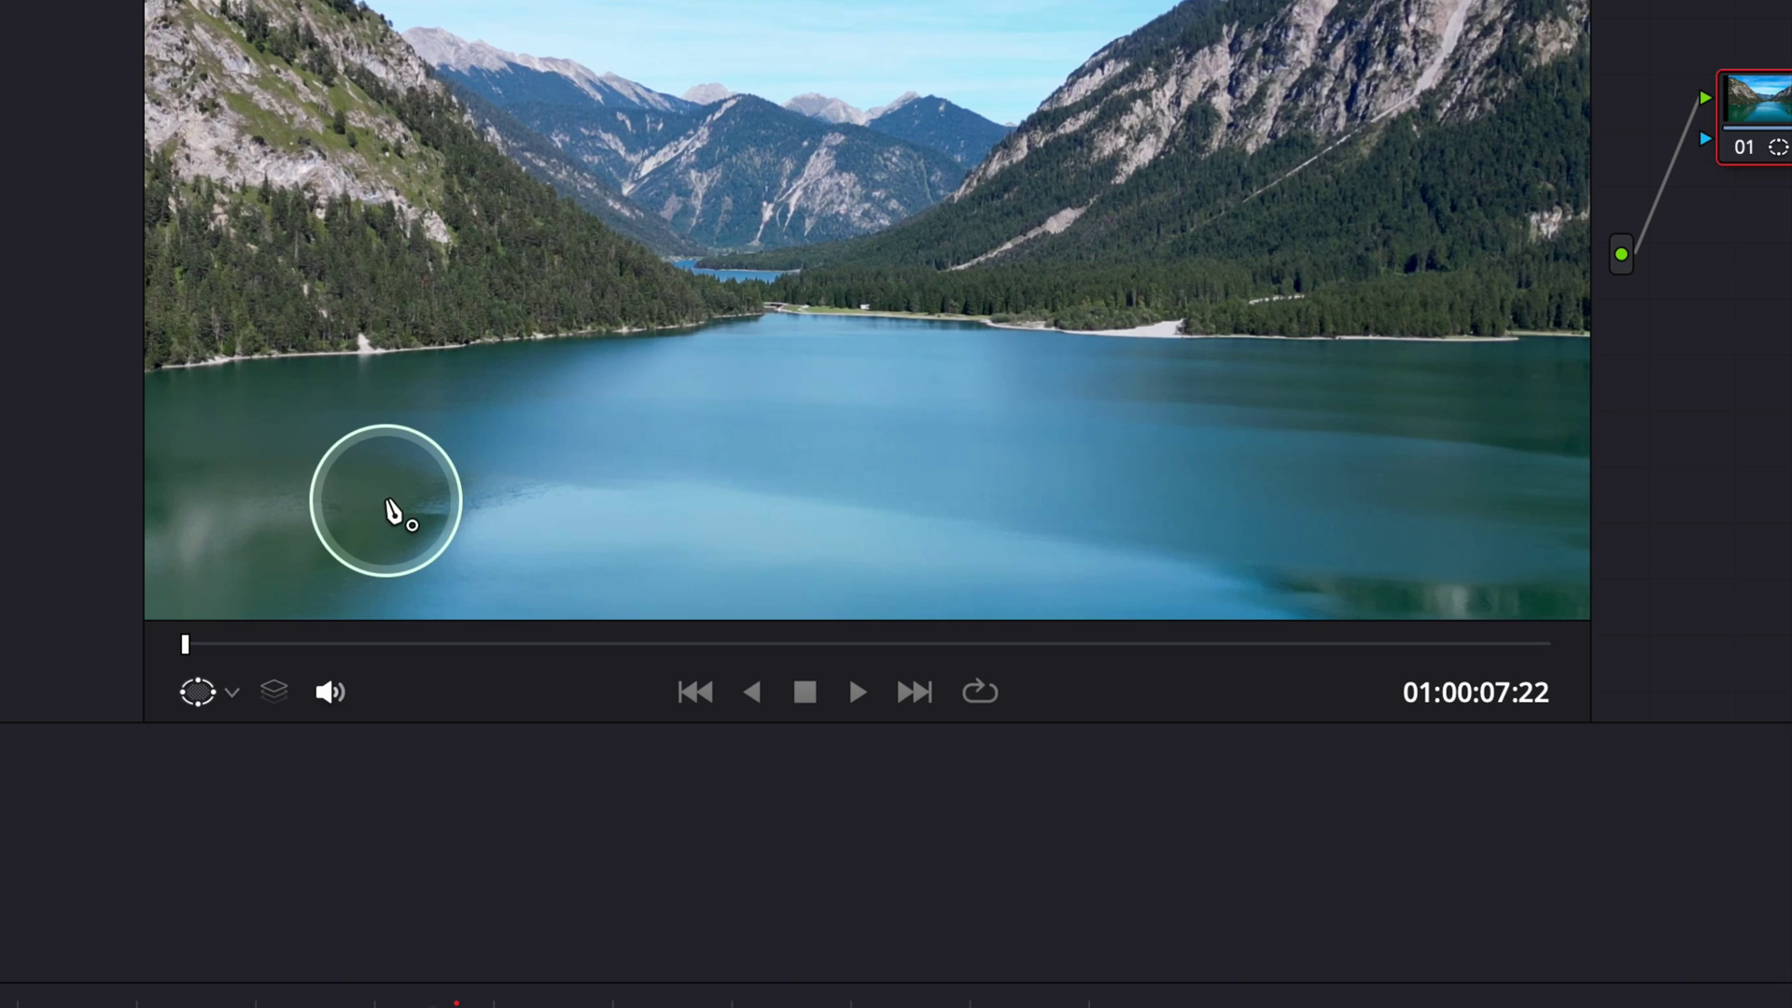
# Outline the boat with seven curve points, closing the shape back at the first point
pyautogui.click(386, 503)
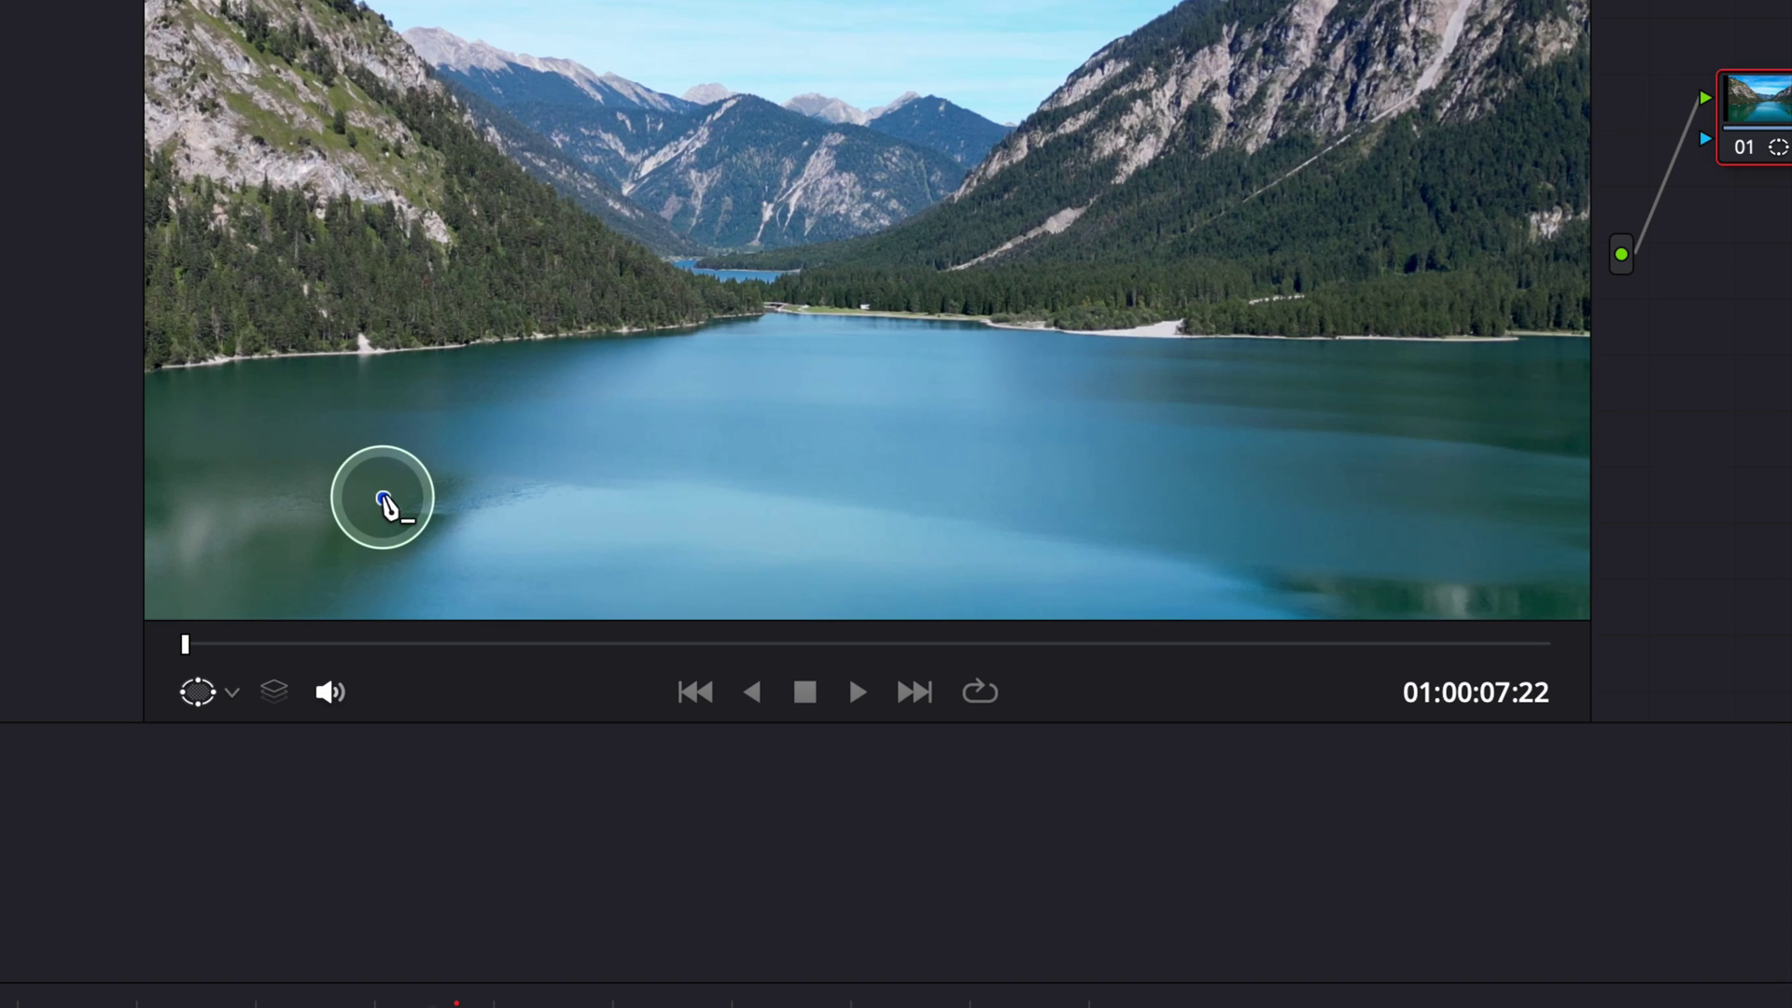
pyautogui.click(371, 514)
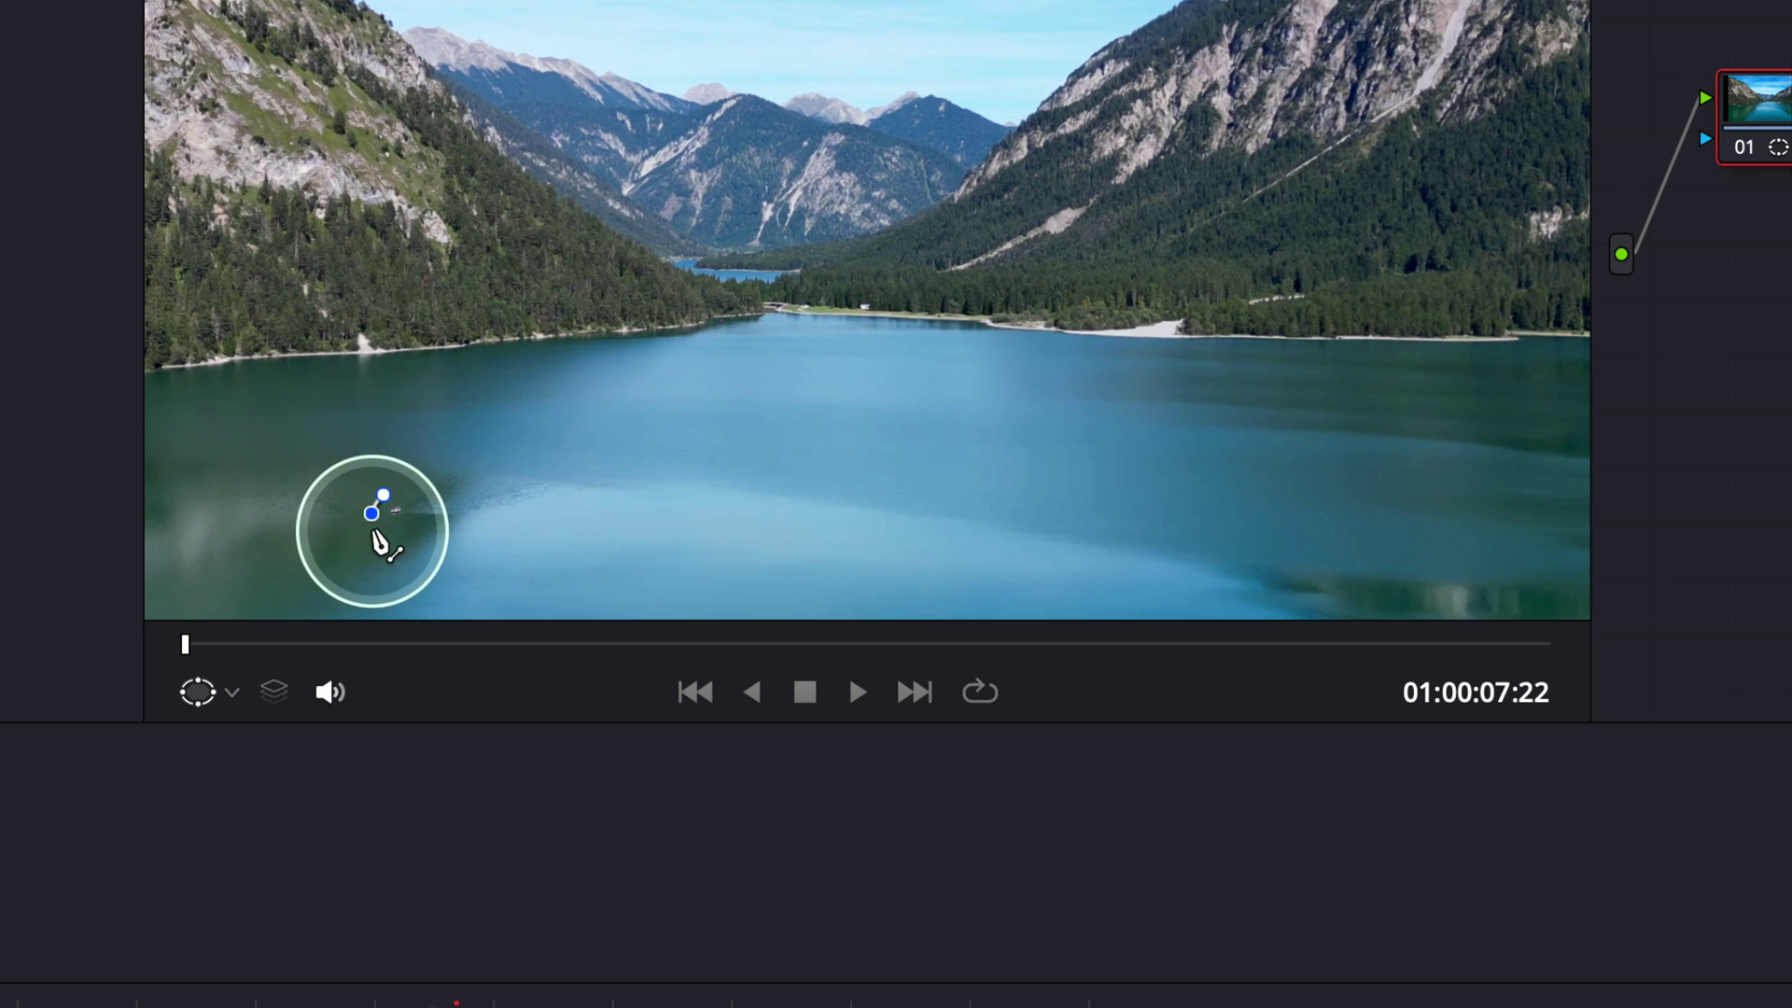
pyautogui.click(377, 530)
pyautogui.click(397, 524)
pyautogui.click(415, 514)
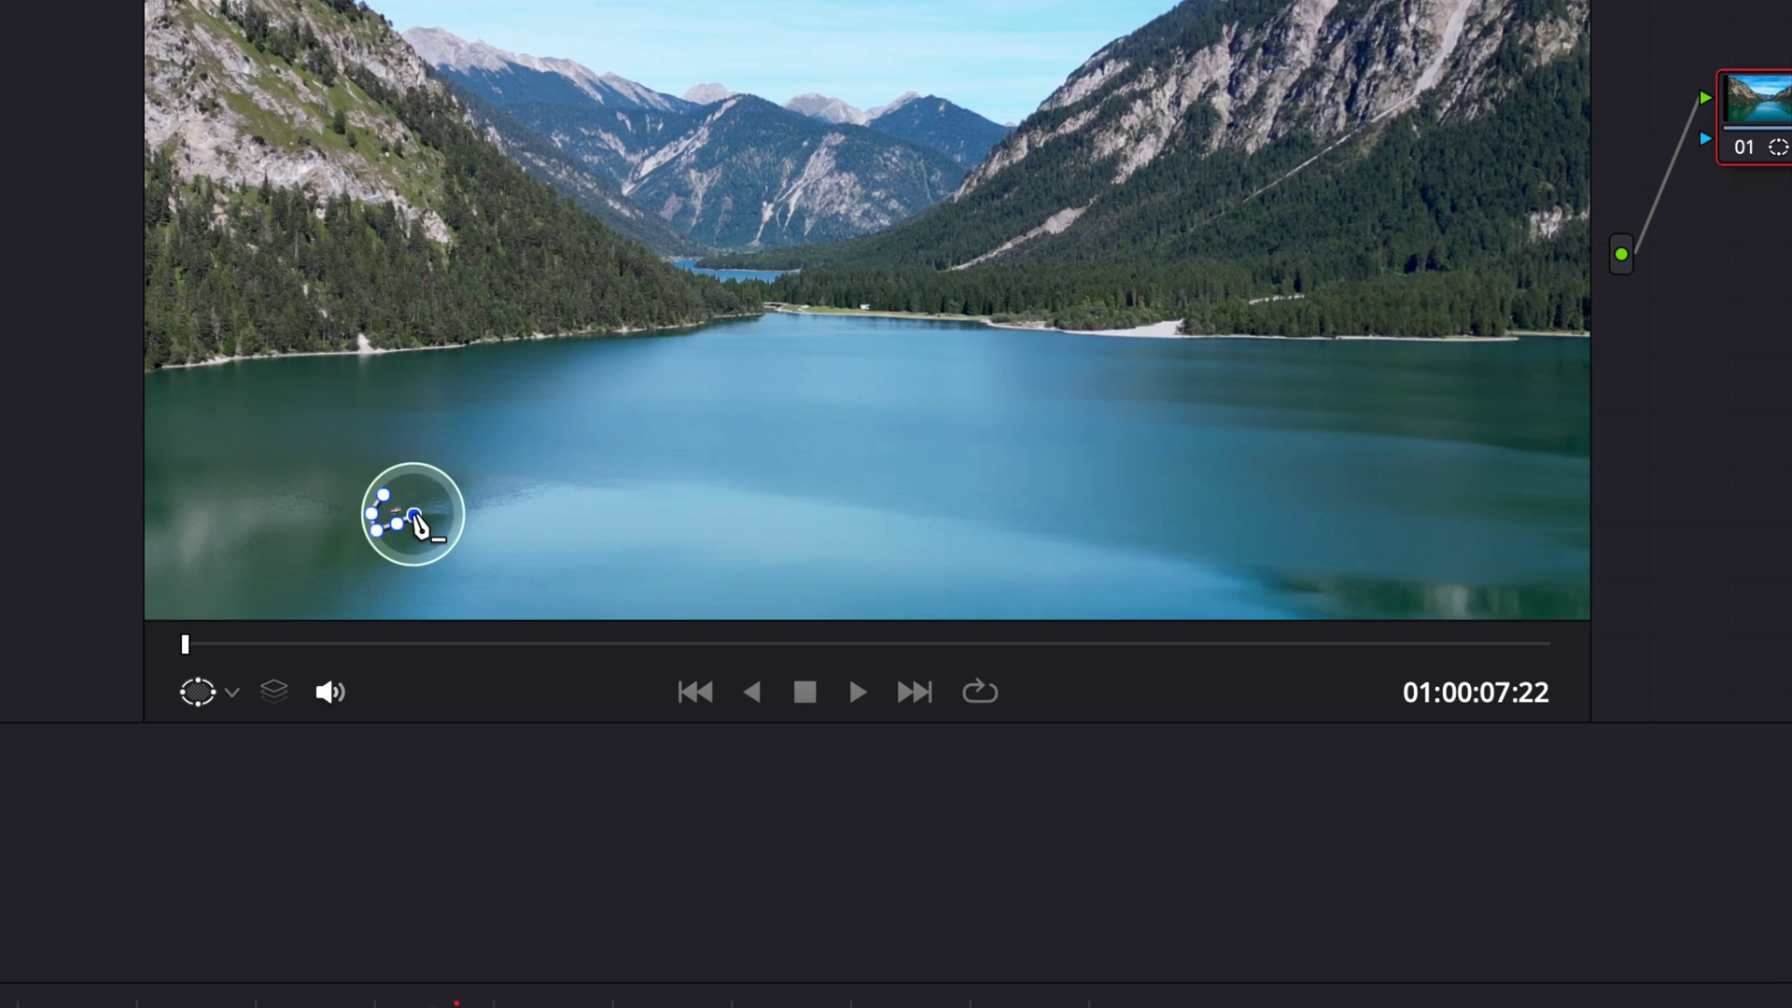
pyautogui.click(421, 496)
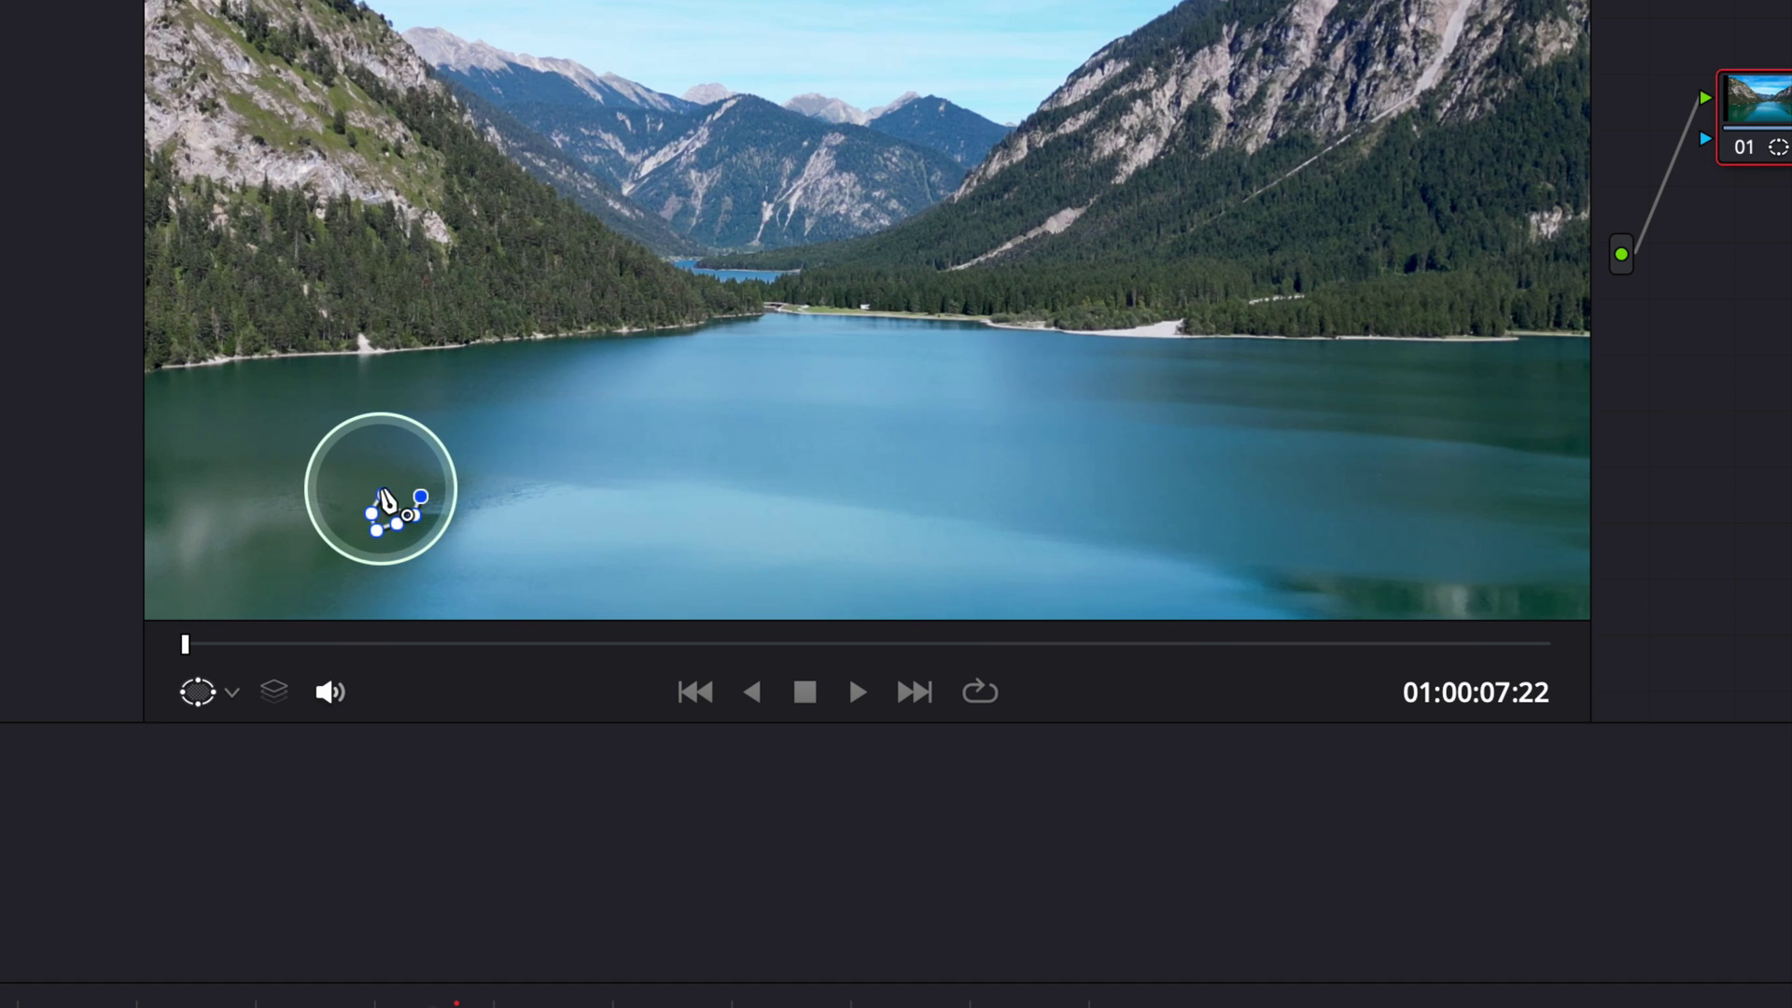
pyautogui.click(384, 495)
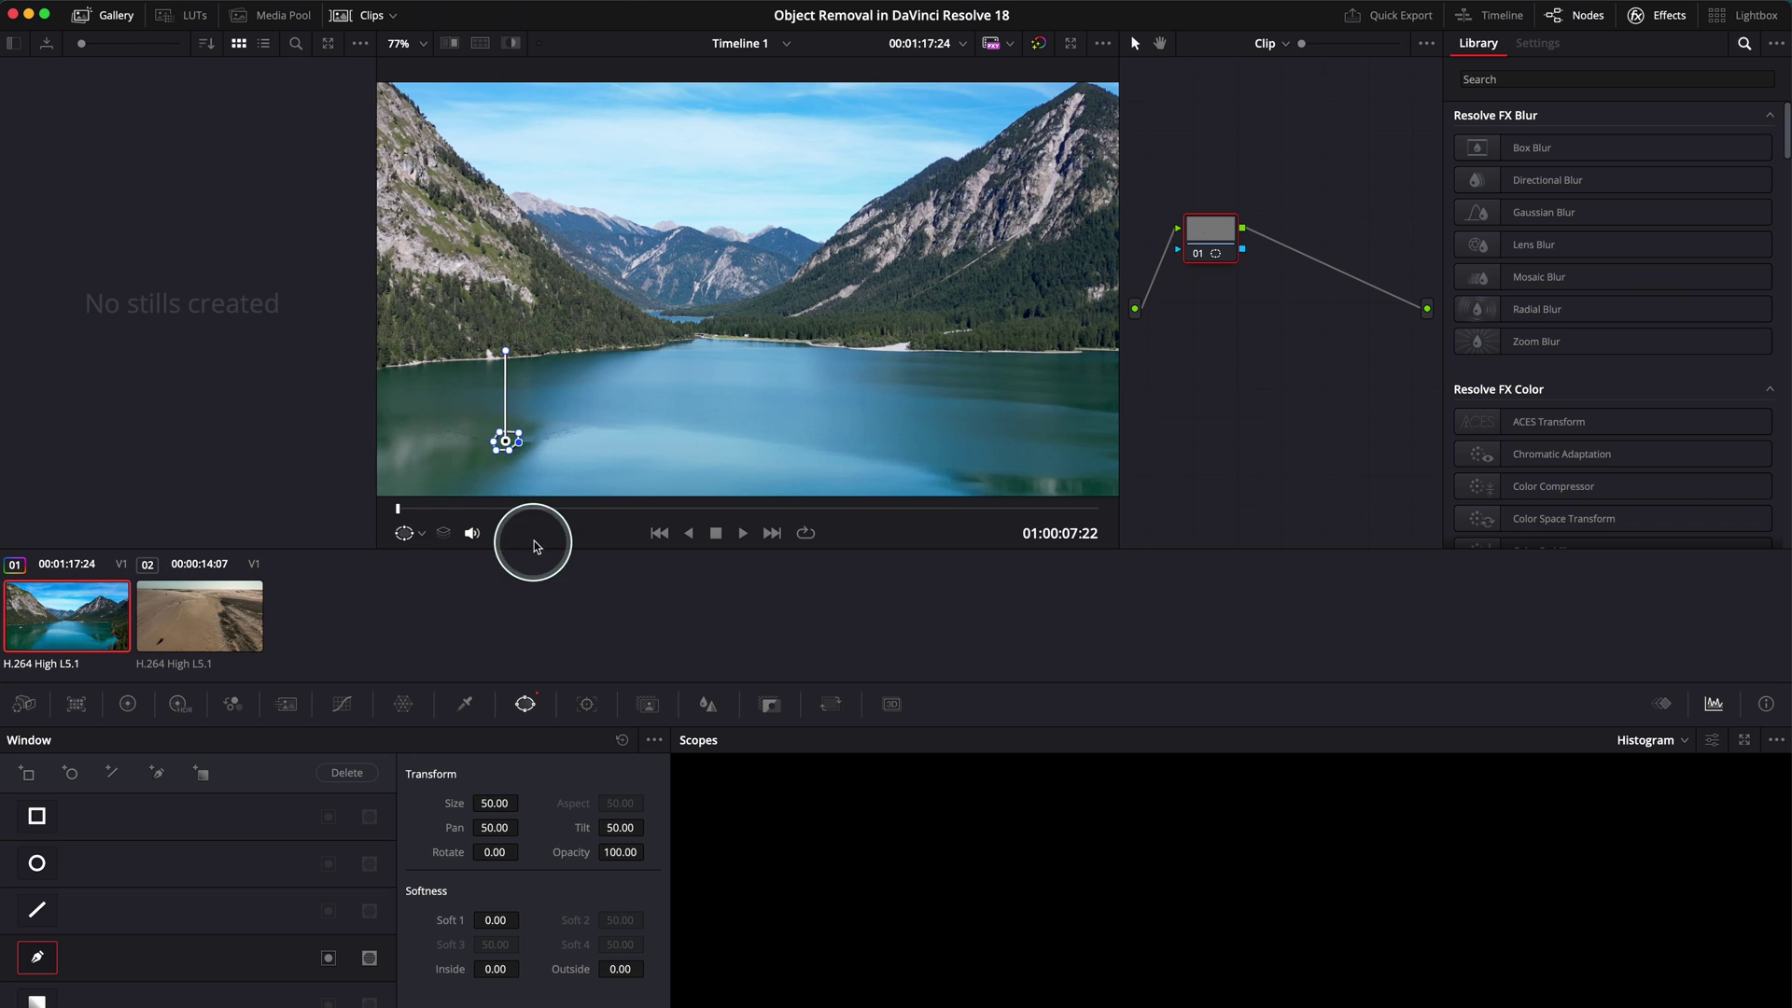
# Track the boat's curve mask forward through the lake clip in Frame mode
pyautogui.click(588, 707)
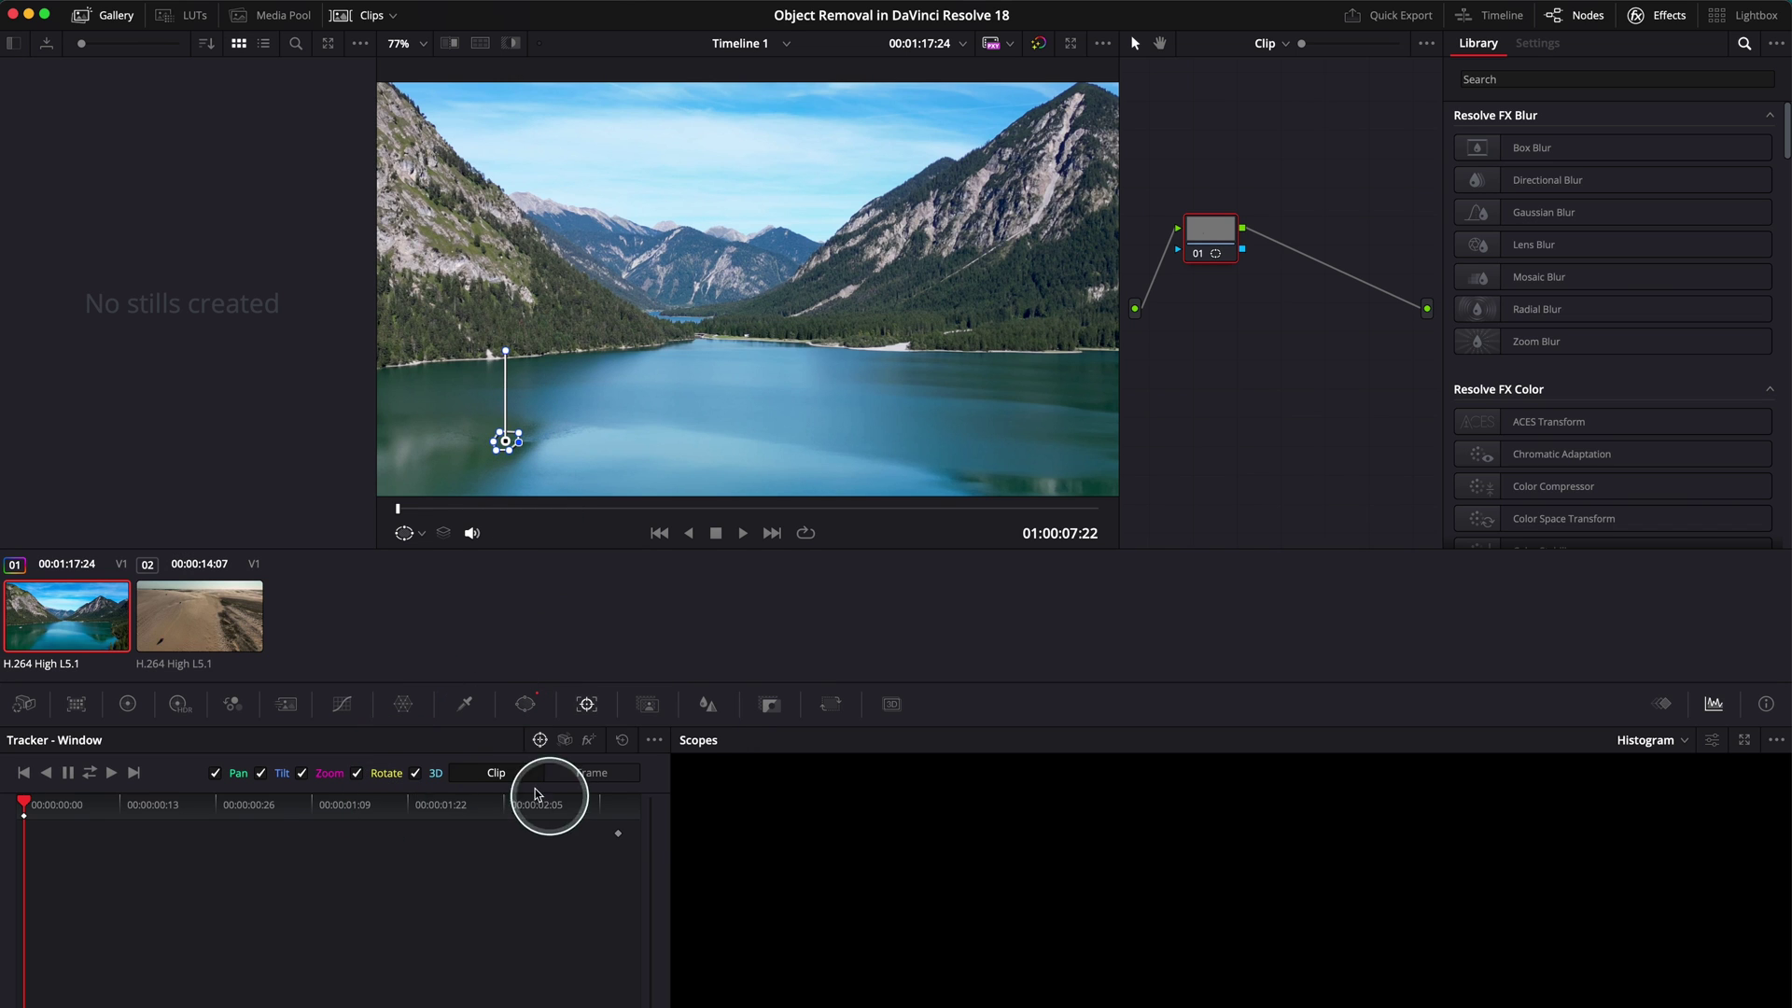
pyautogui.click(597, 775)
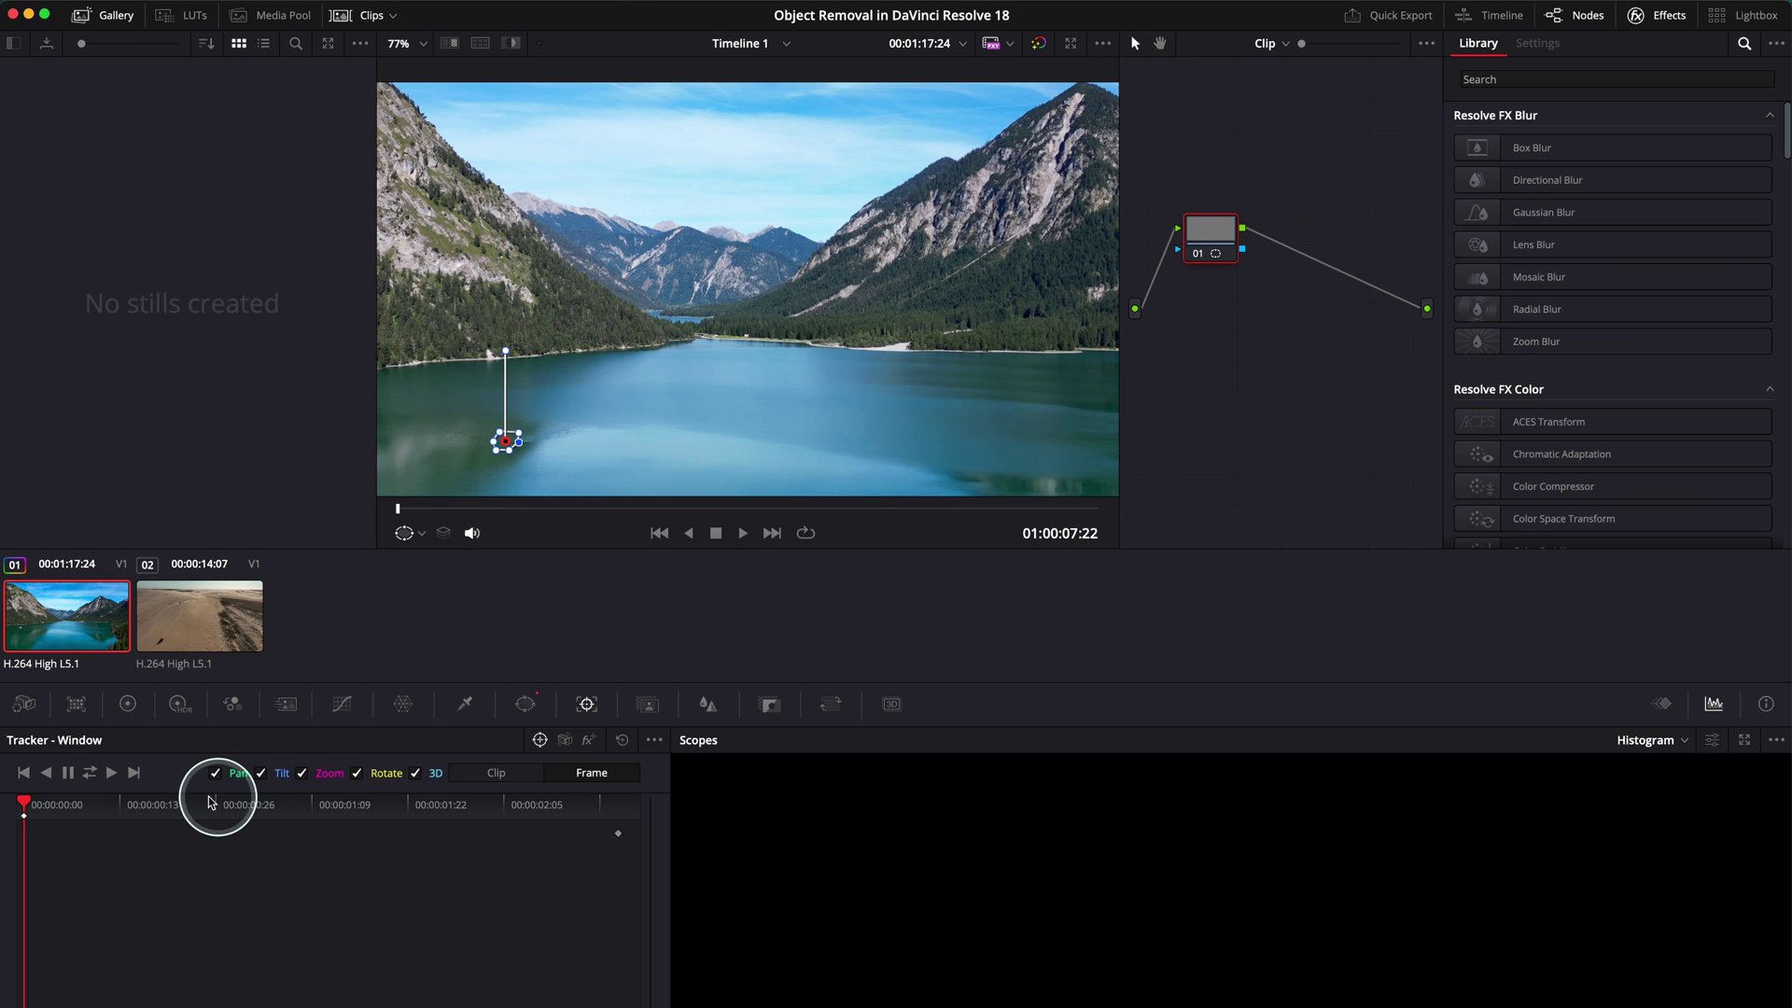
pyautogui.click(110, 773)
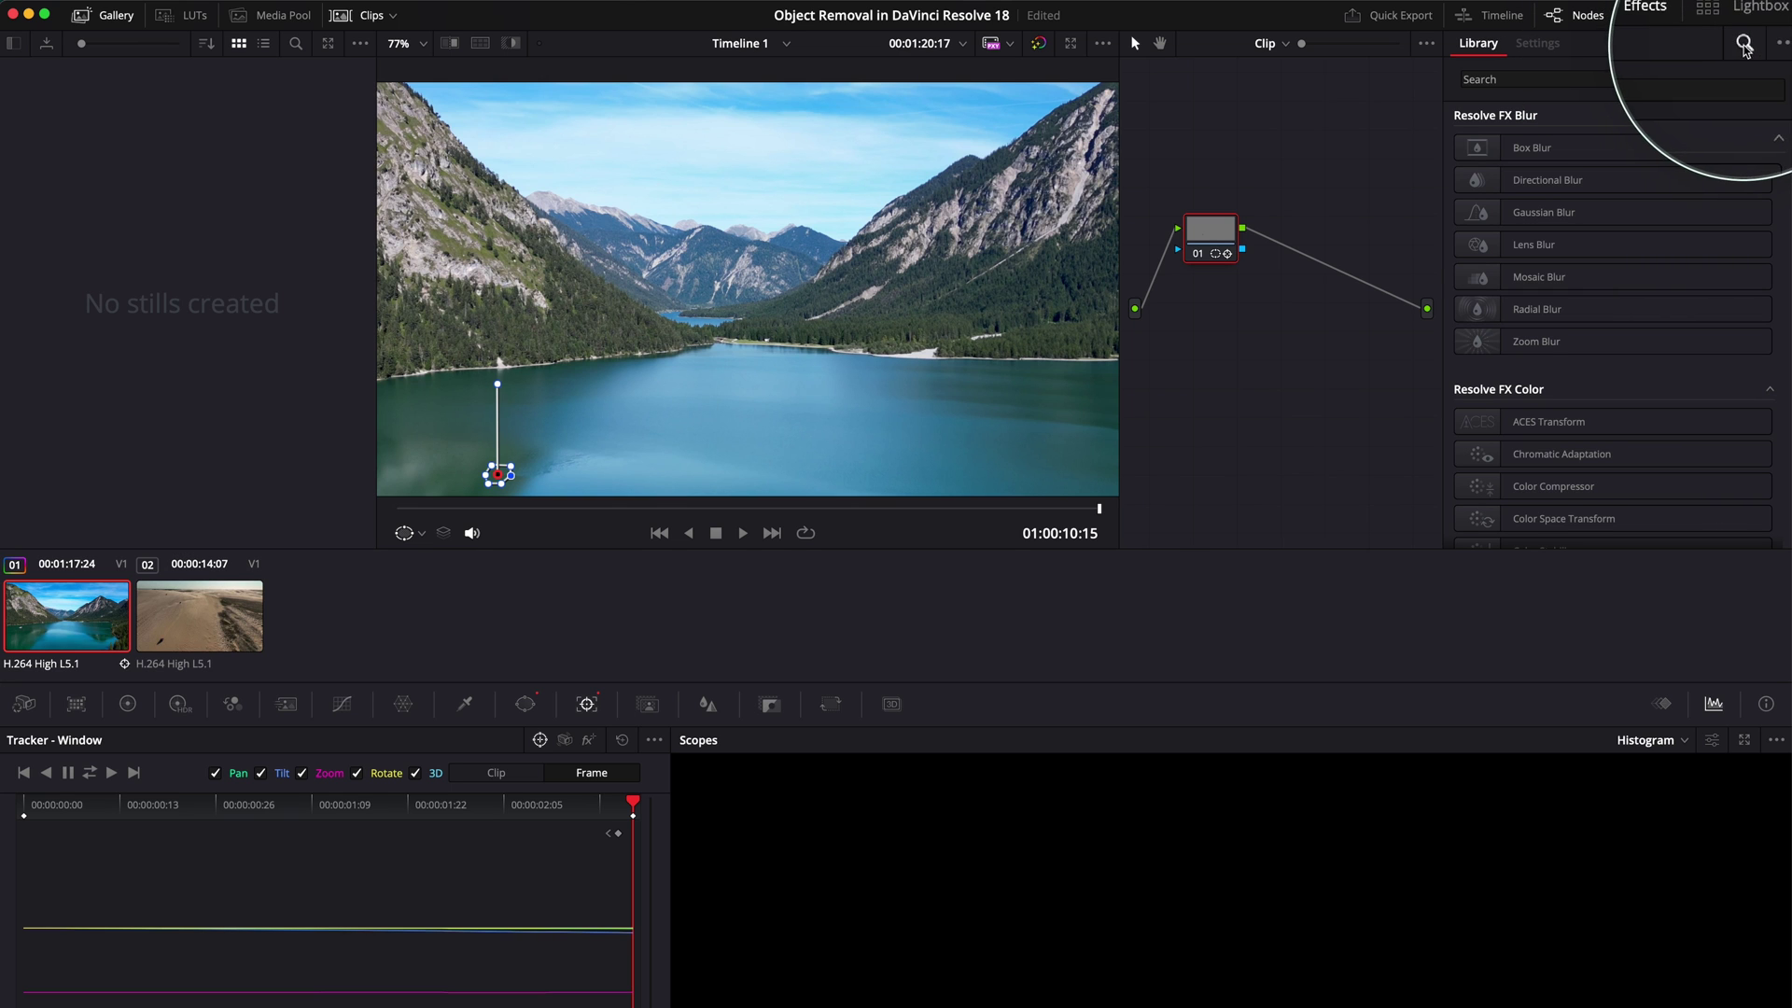
# Find 'object' in the Effects Library, drop Object Removal on node 01, then run Scene Analysis and Build Clean Plate
pyautogui.click(1594, 80)
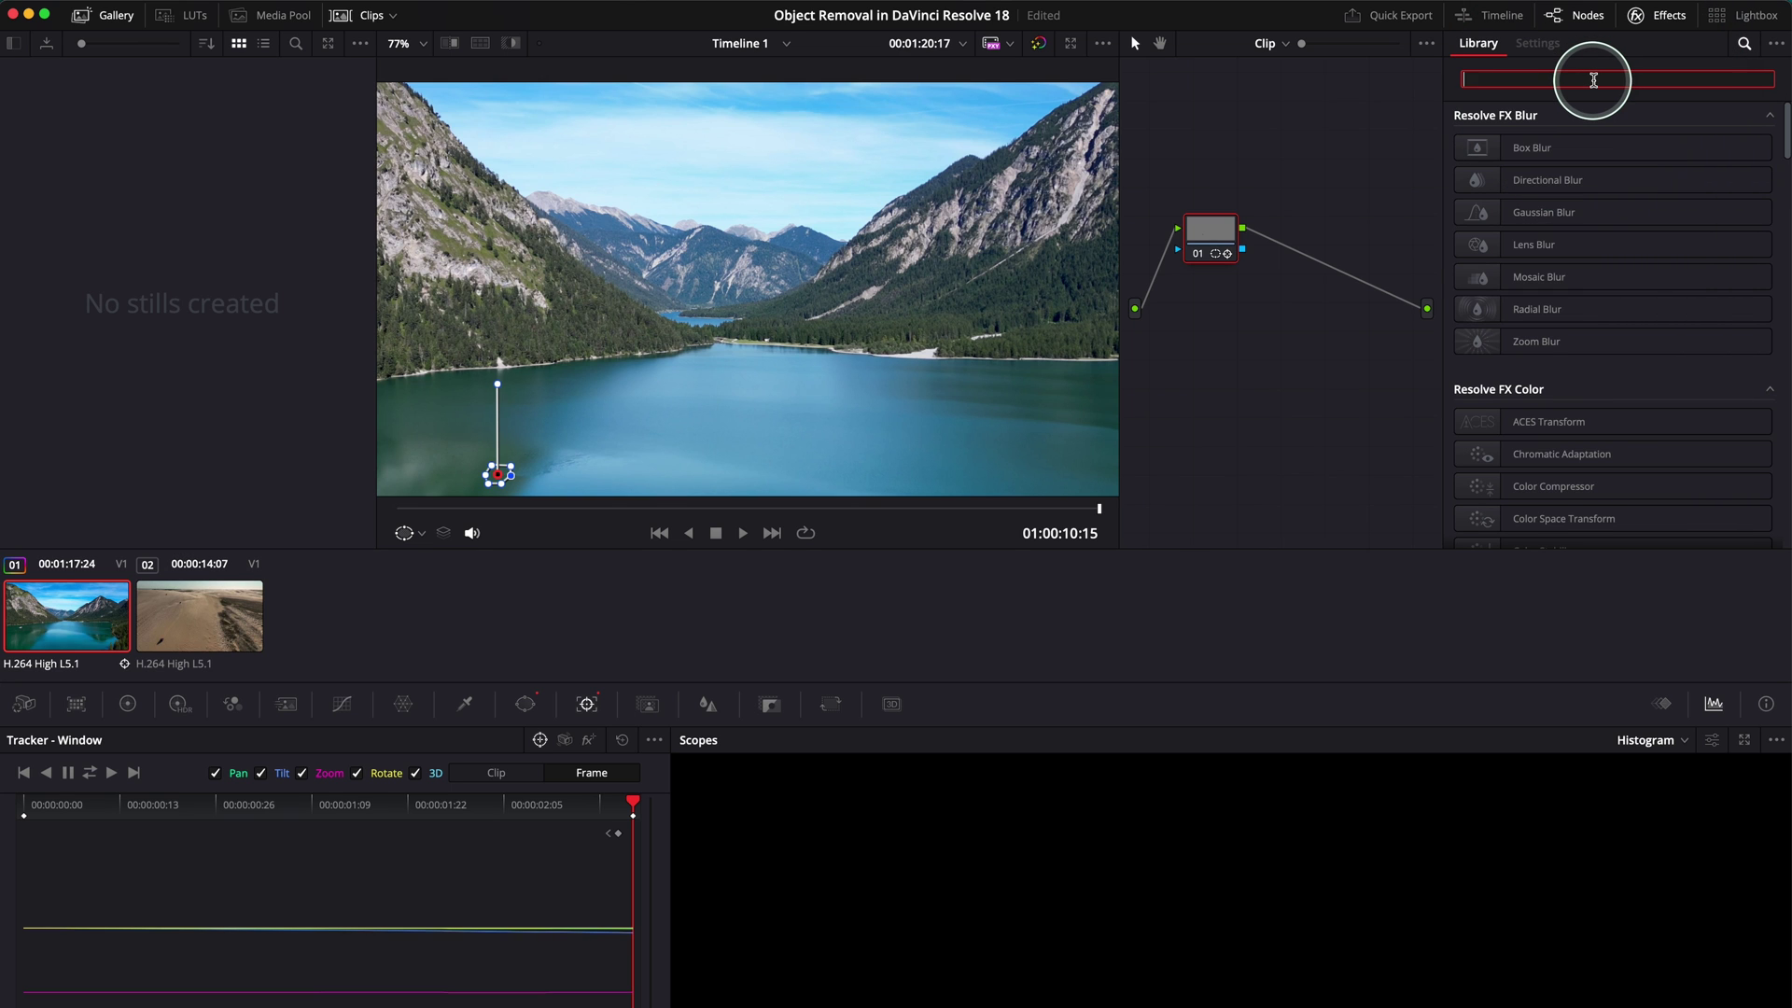
pyautogui.write('object')
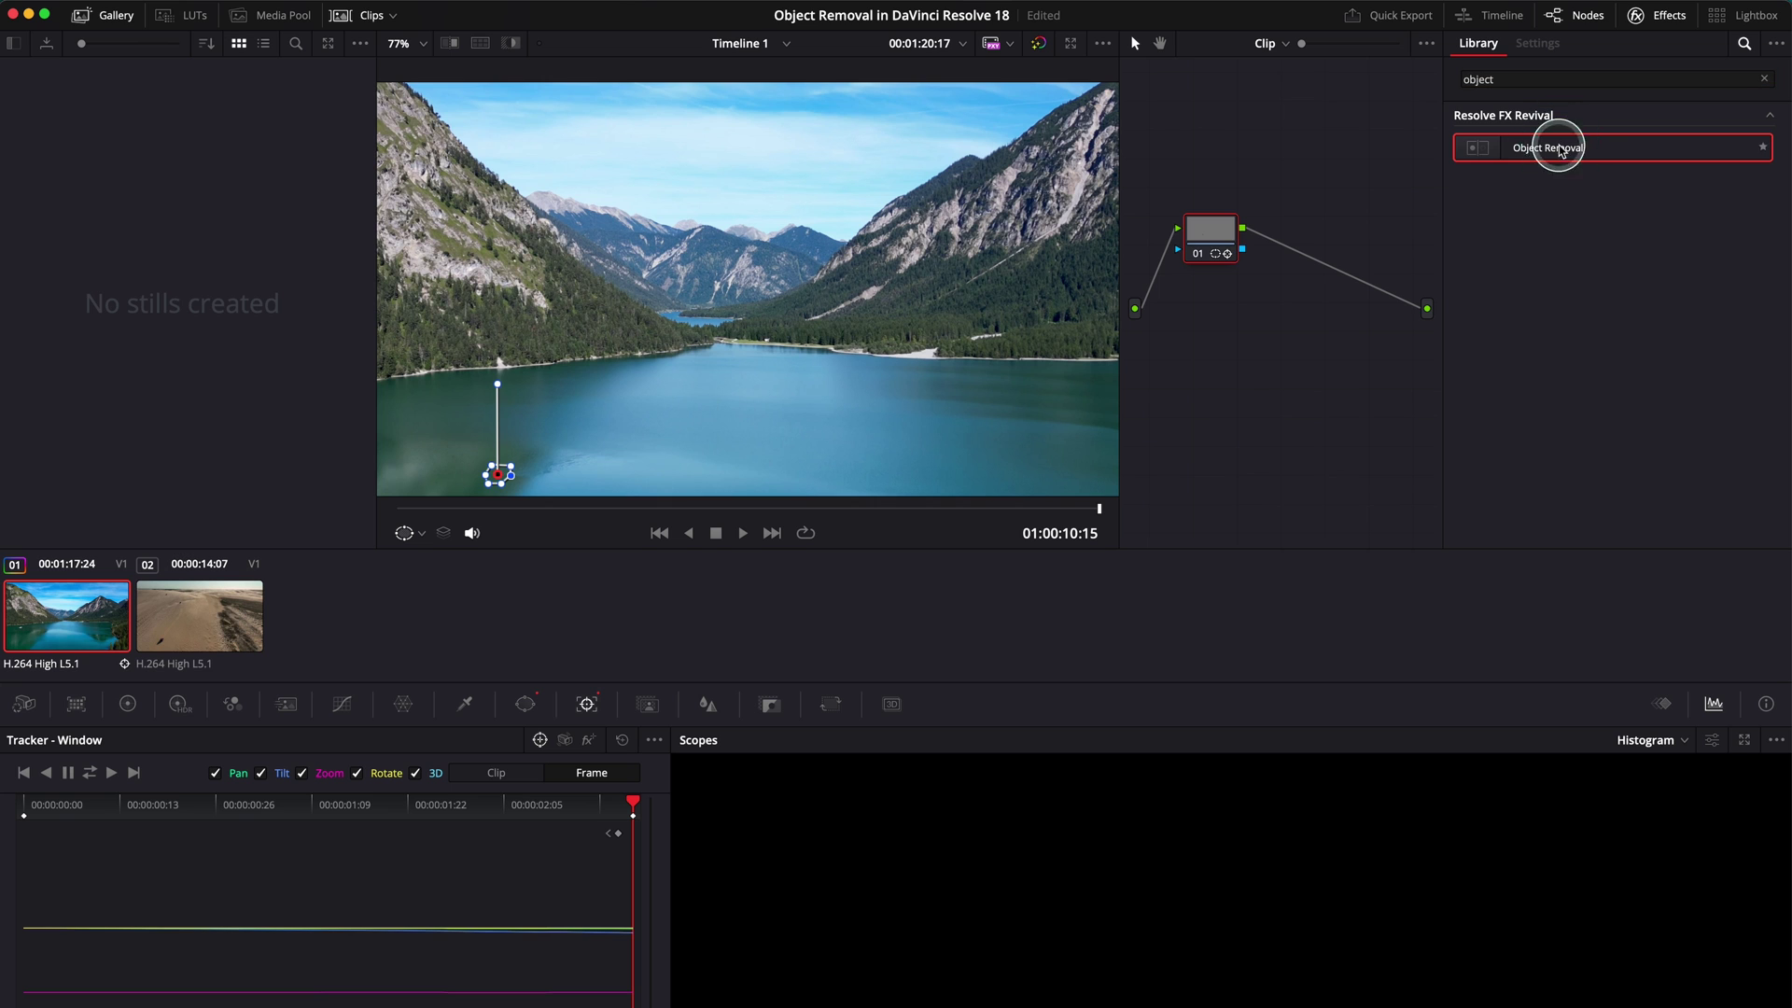
pyautogui.moveTo(1555, 148); pyautogui.dragTo(1212, 244)
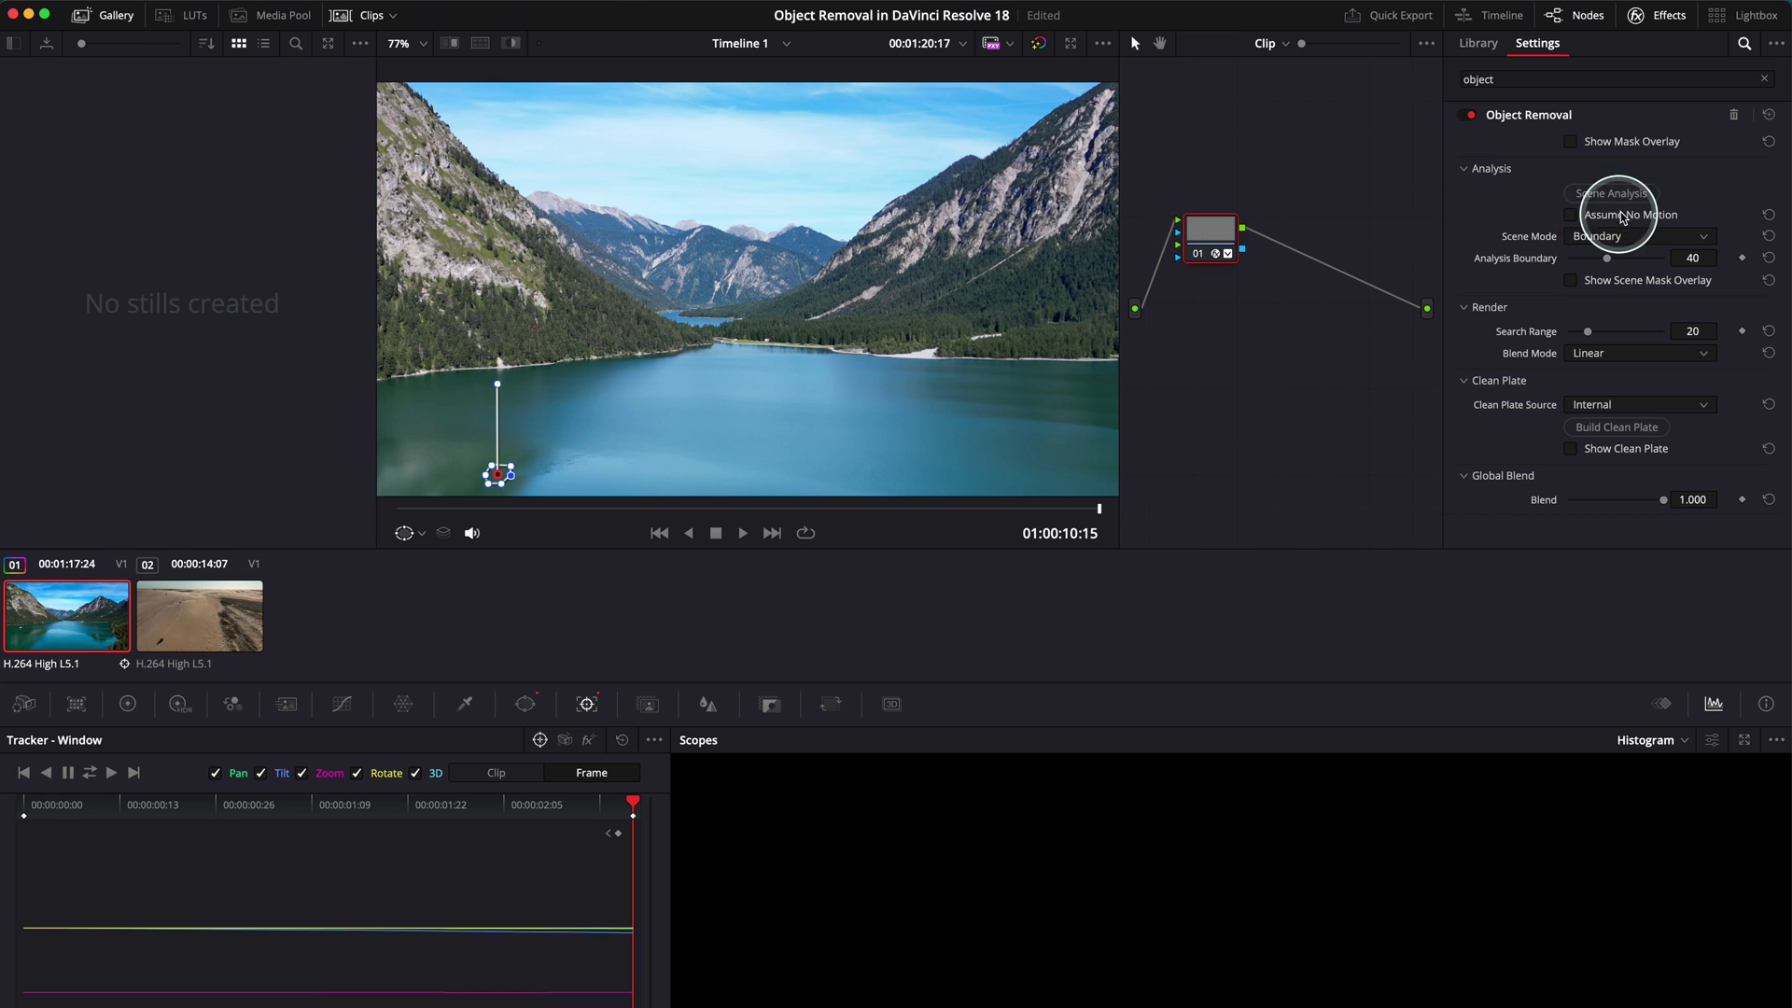
pyautogui.click(1615, 196)
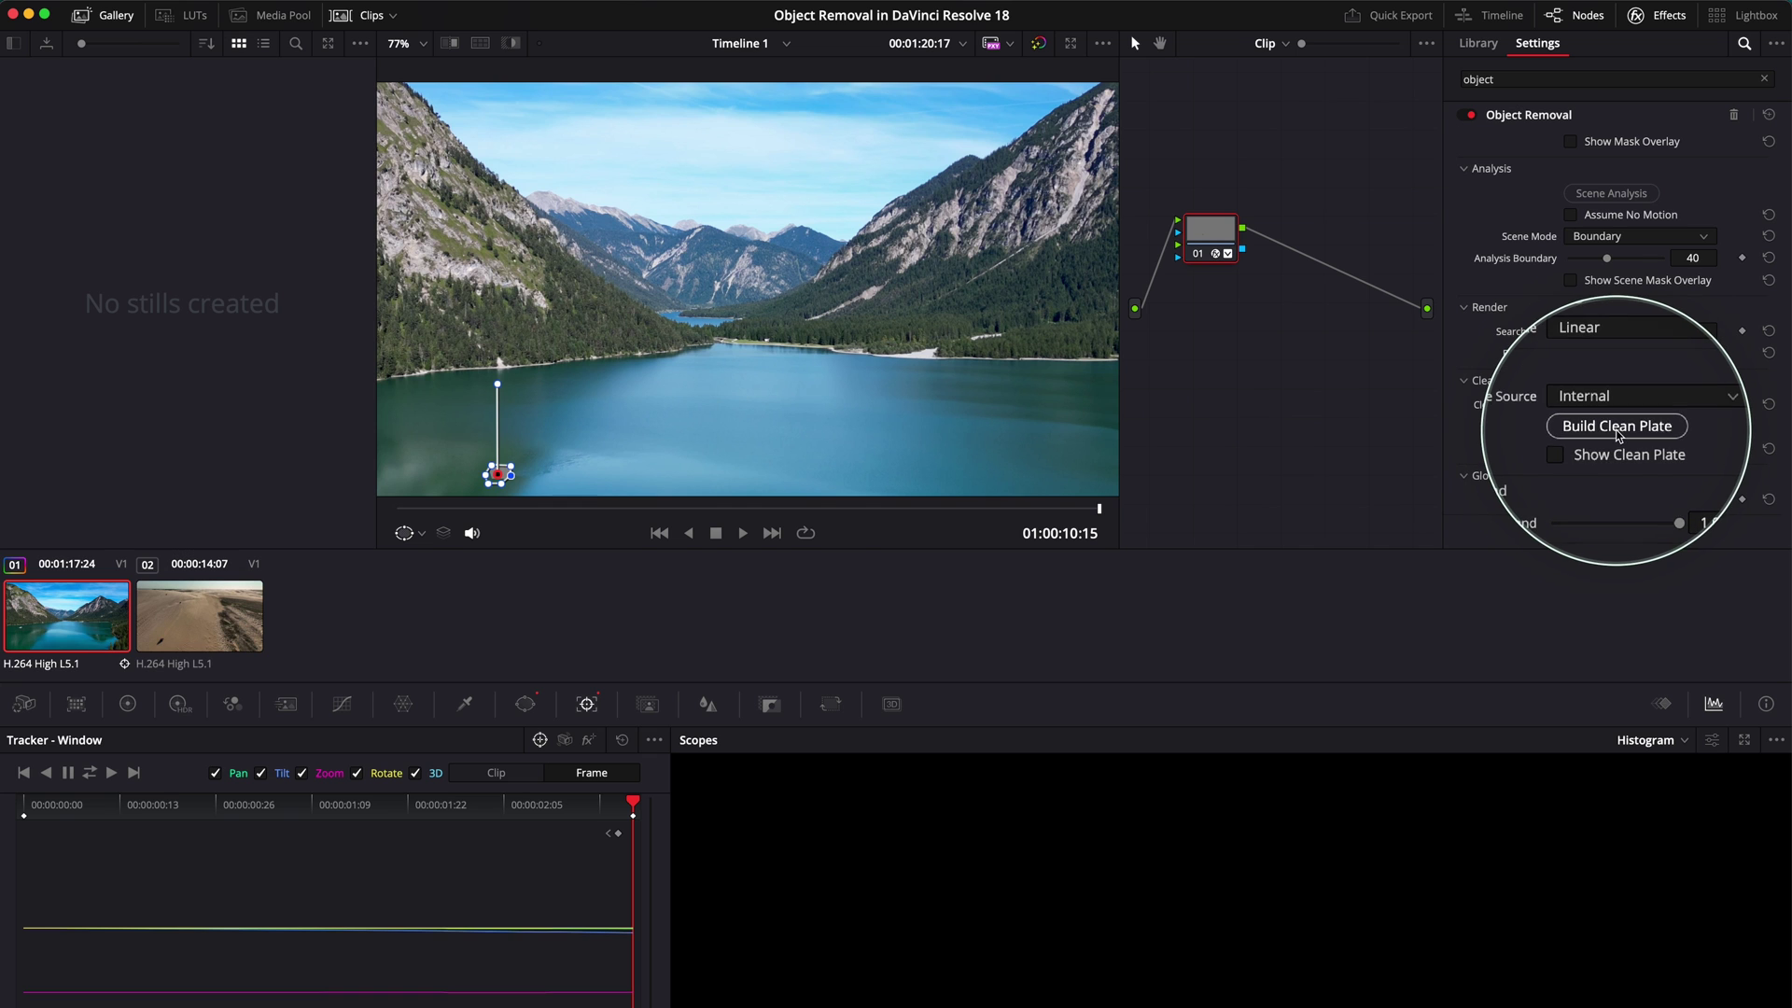
pyautogui.click(1617, 428)
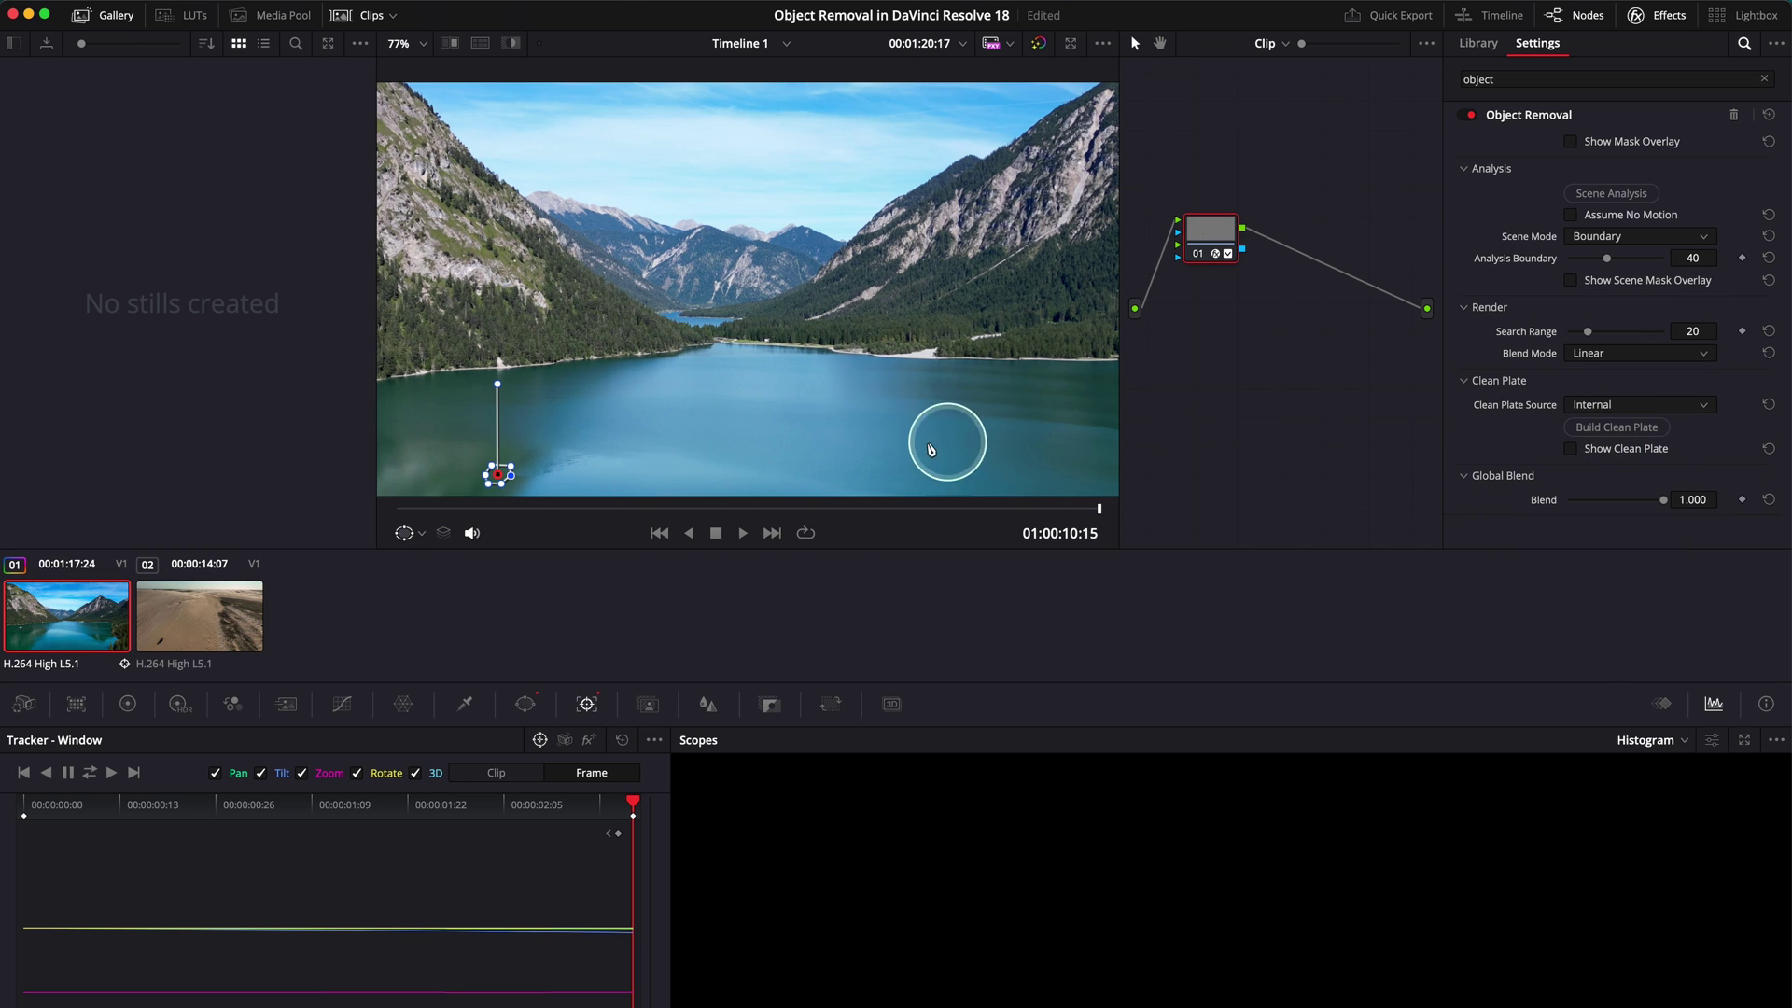
pyautogui.scroll(1, 500, 474)
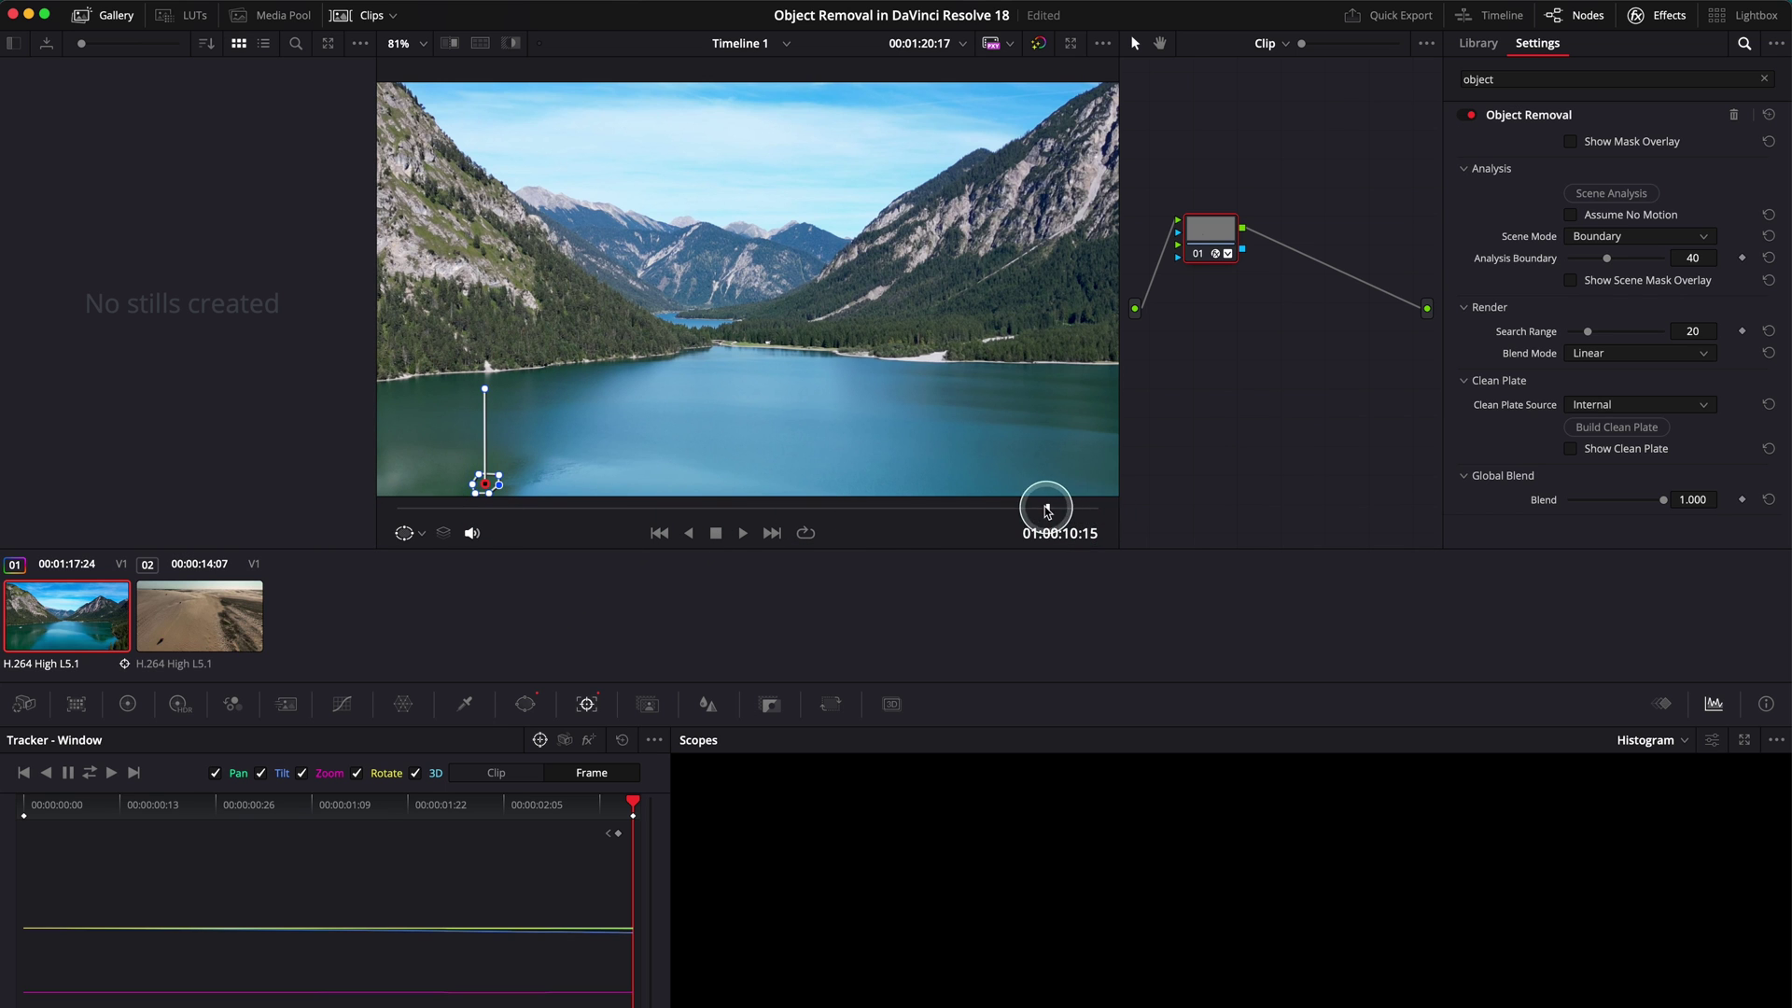
pyautogui.moveTo(1046, 510); pyautogui.dragTo(392, 509)
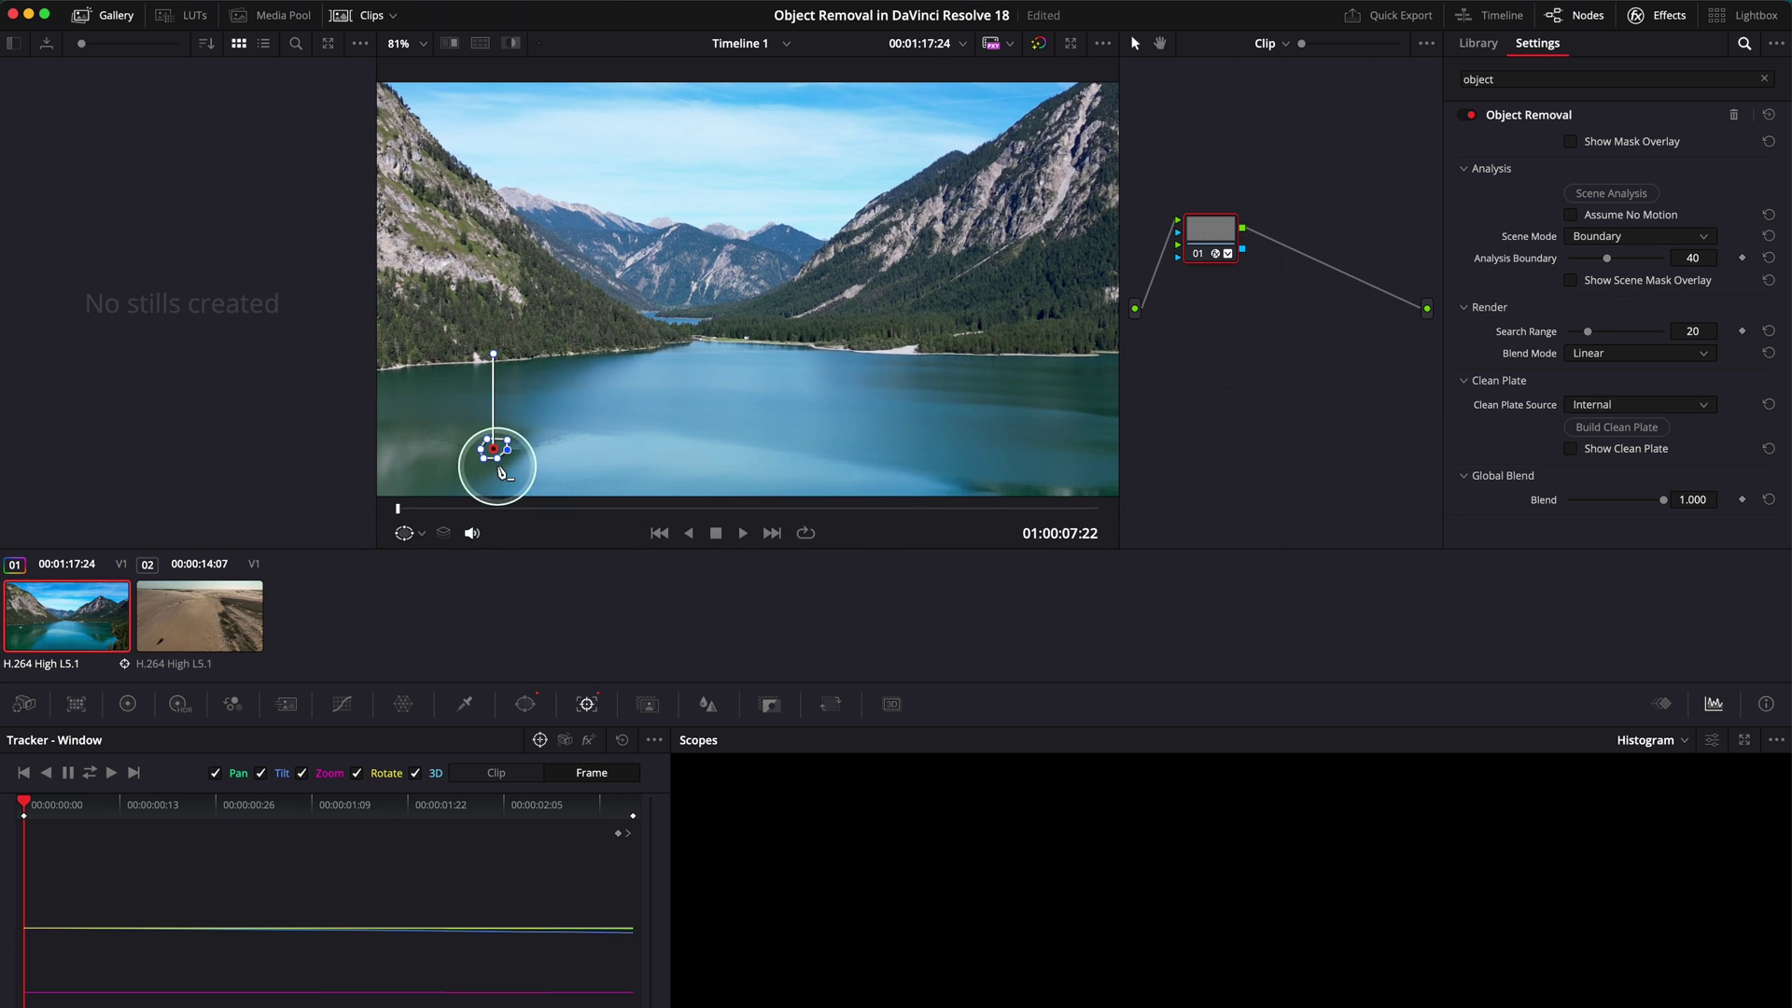
pyautogui.scroll(3, 481, 453)
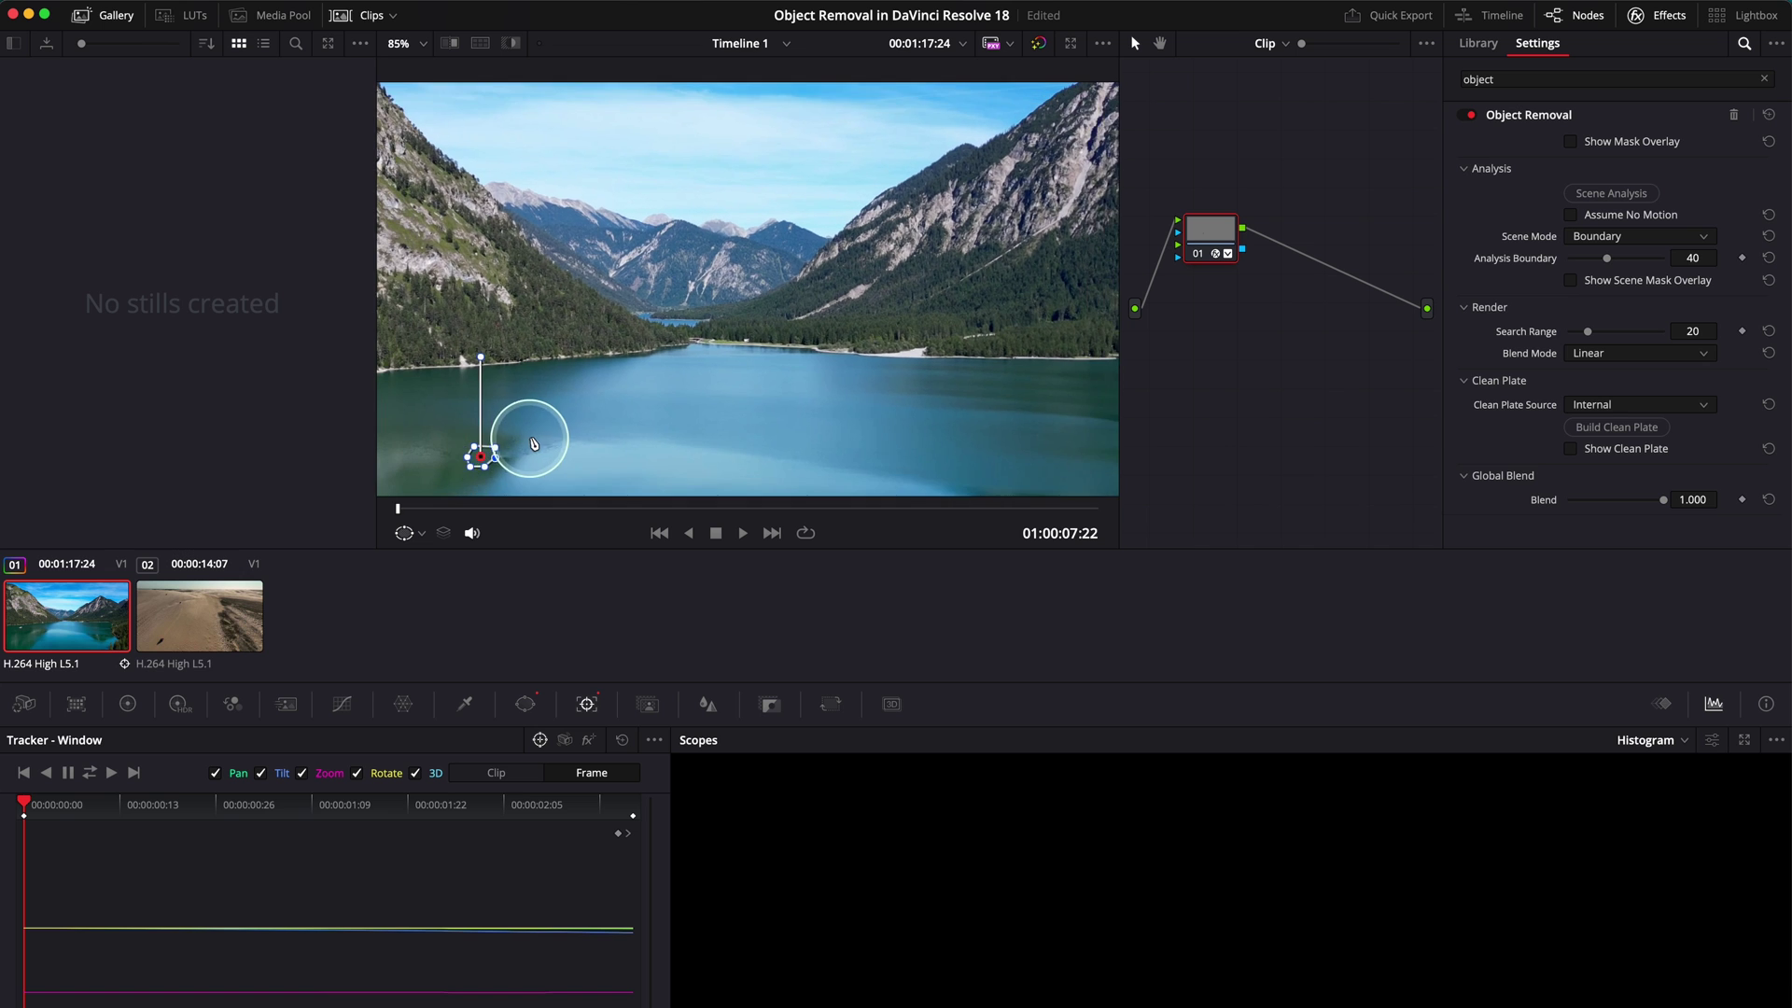
pyautogui.moveTo(533, 443); pyautogui.dragTo(768, 380)
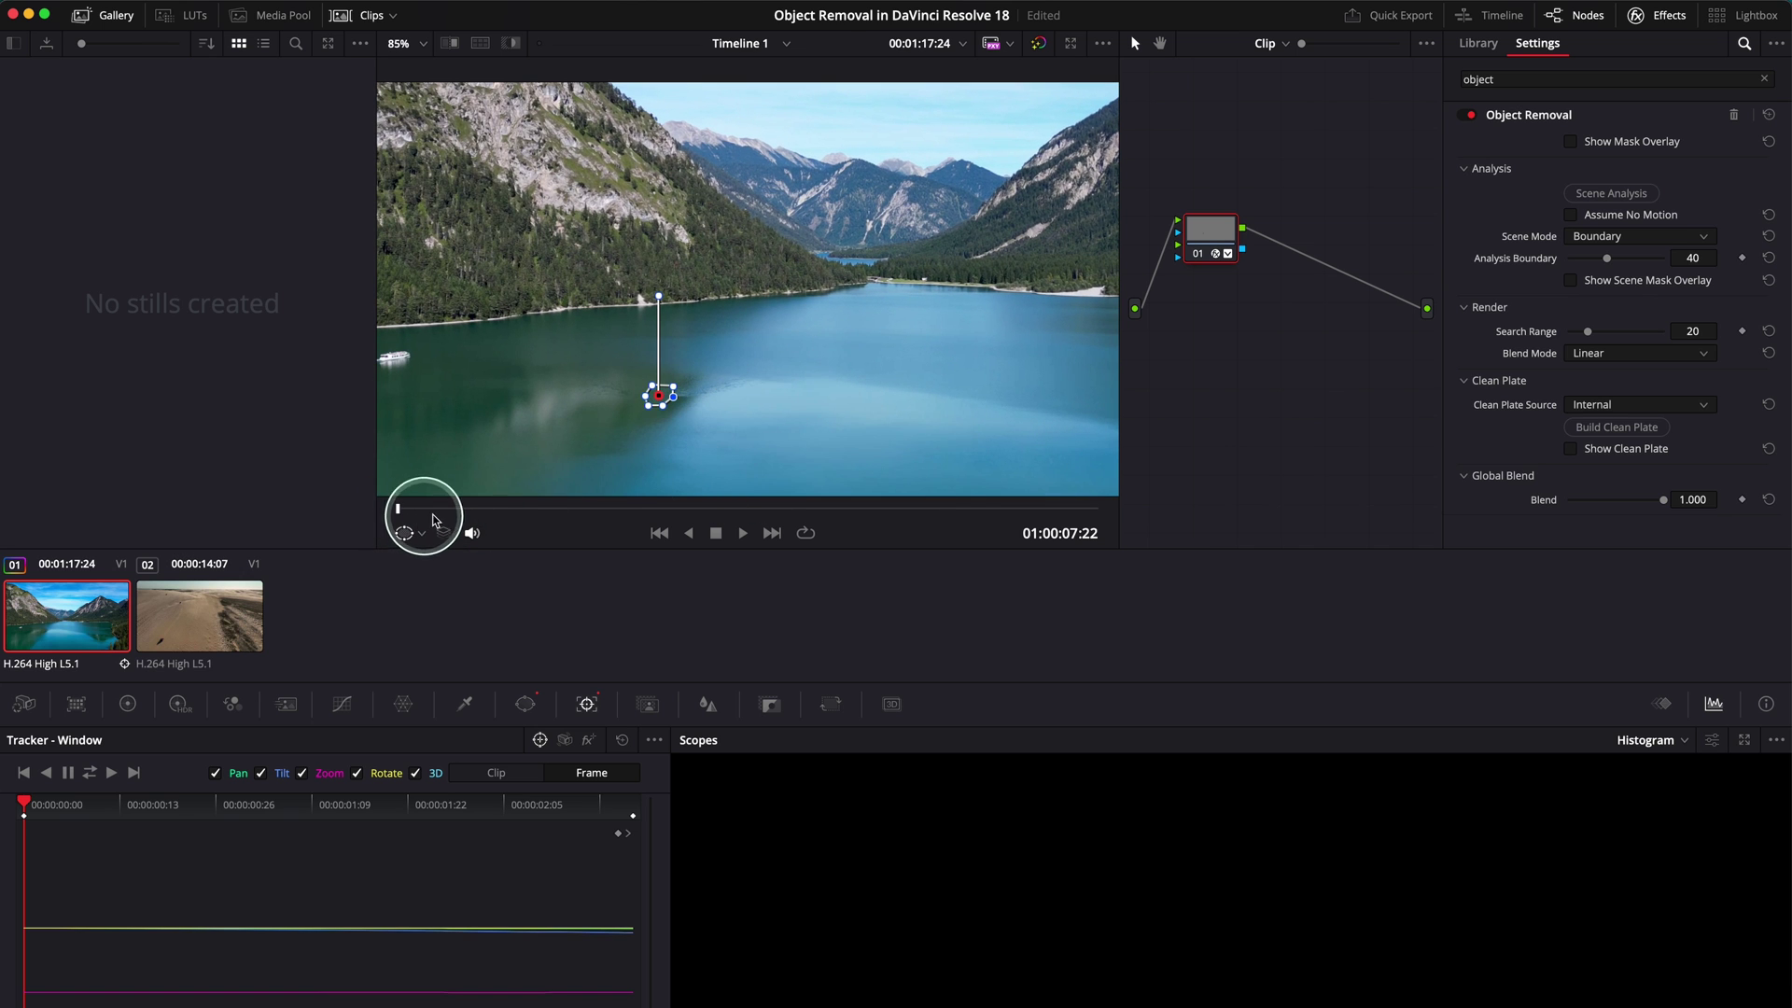
pyautogui.press('space')
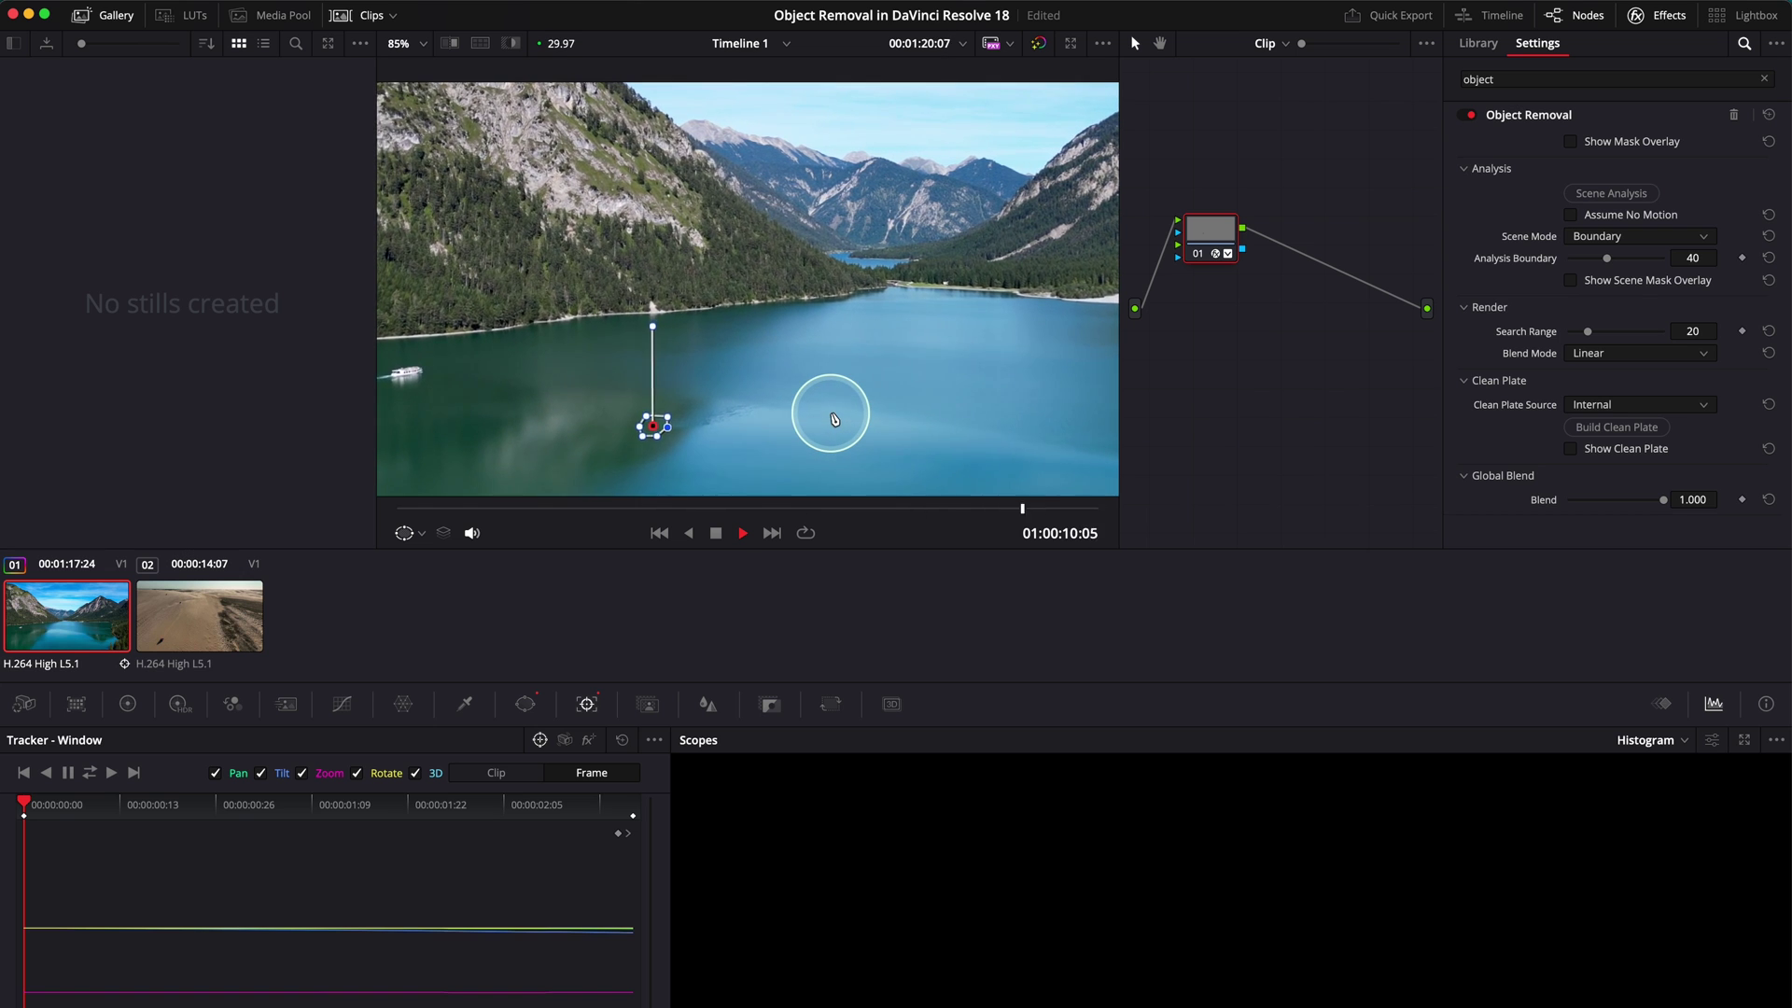
pyautogui.press('space')
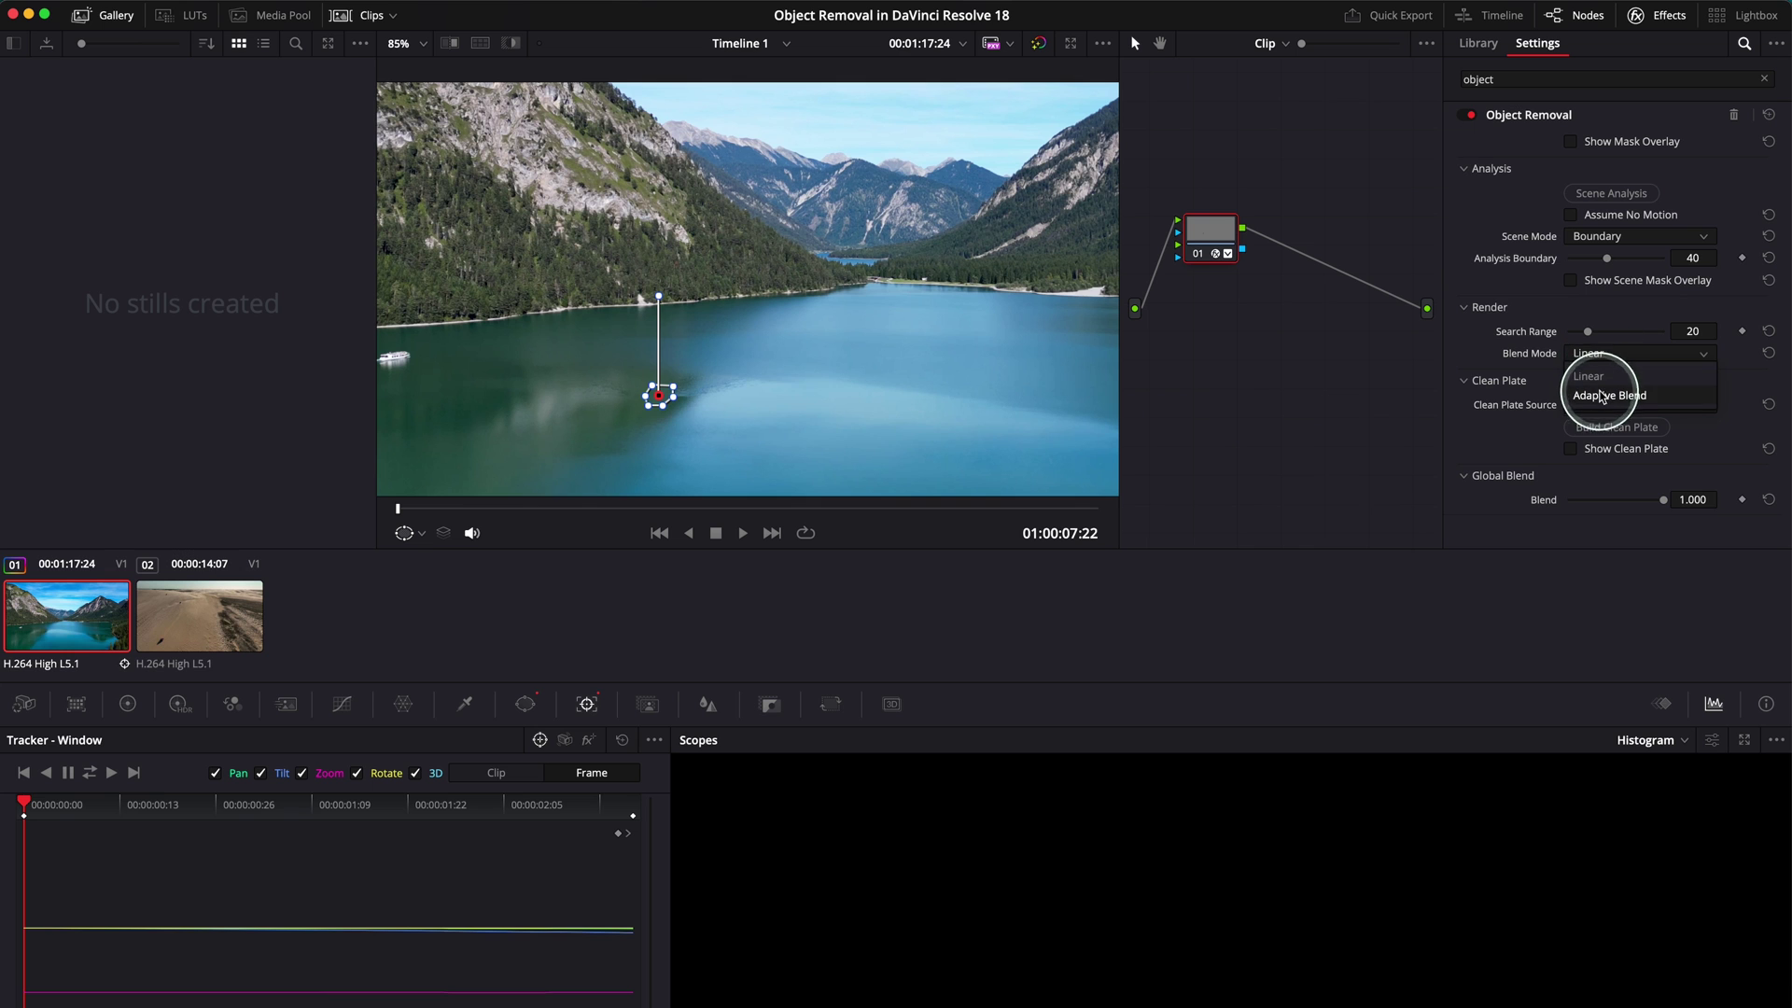
pyautogui.click(1610, 395)
# Switch Object Removal's Blend Mode to Adaptive Blend and scrub the lake clip to review the fill
pyautogui.click(499, 510)
pyautogui.moveTo(499, 509); pyautogui.dragTo(382, 523)
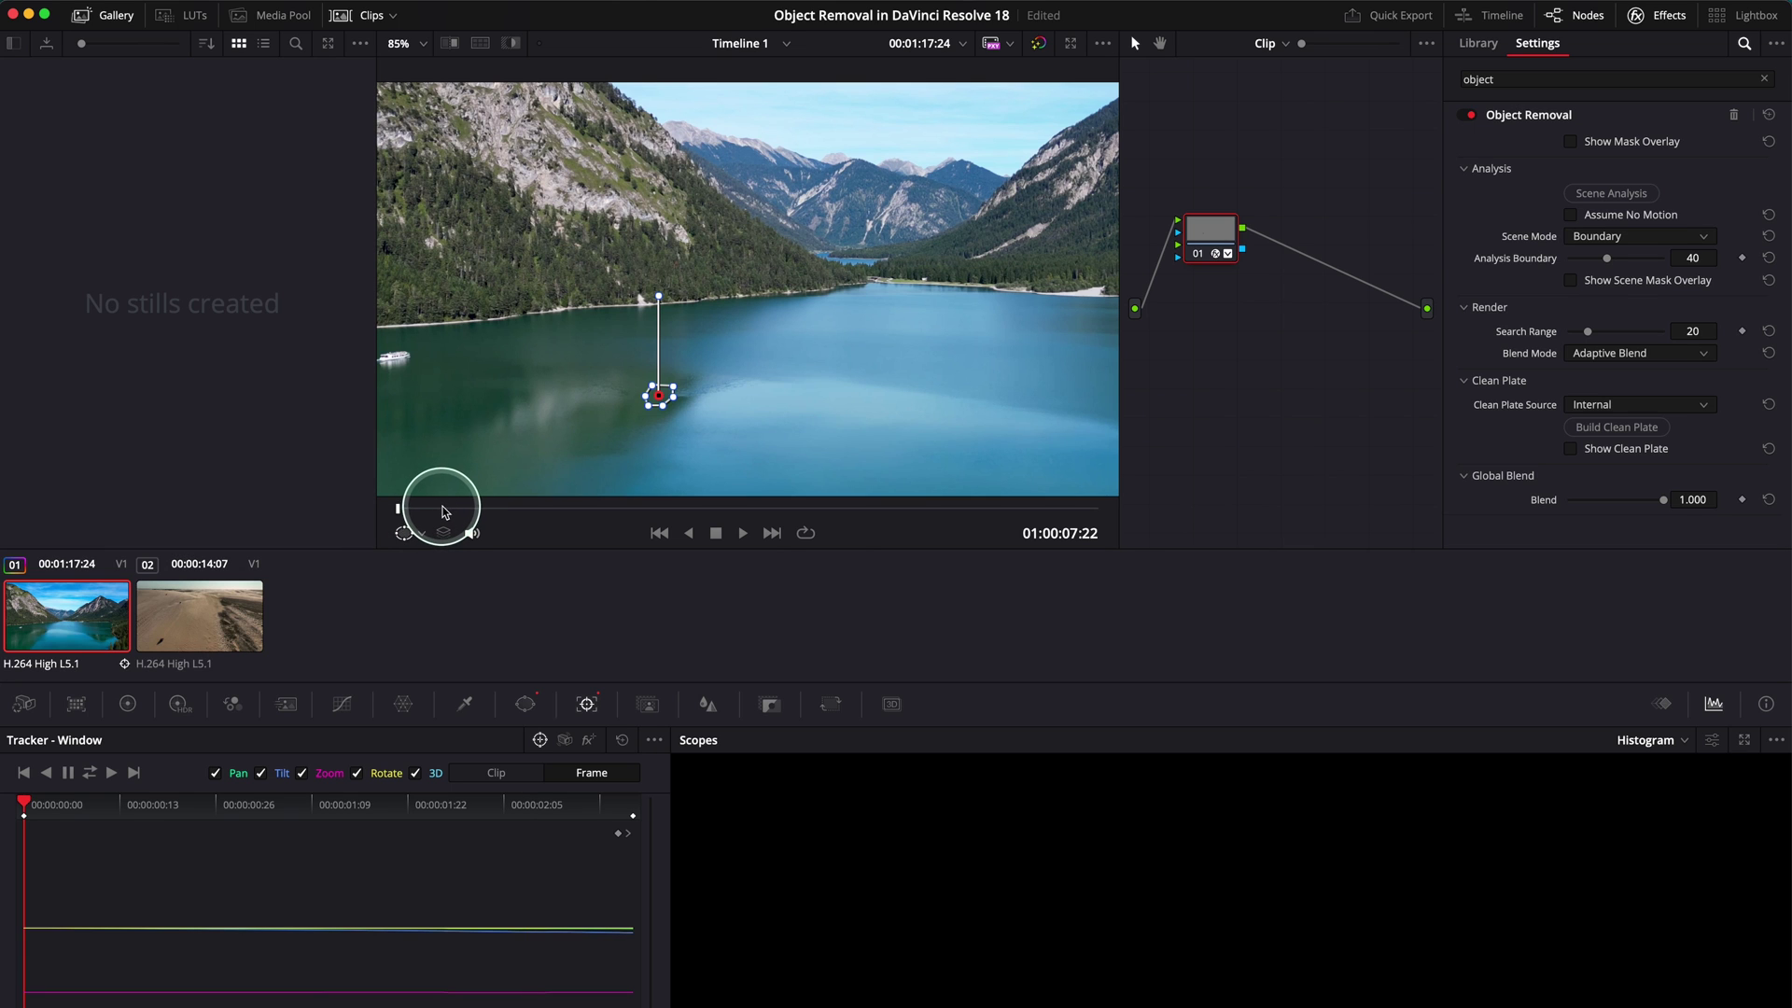
pyautogui.moveTo(443, 505); pyautogui.dragTo(1037, 511)
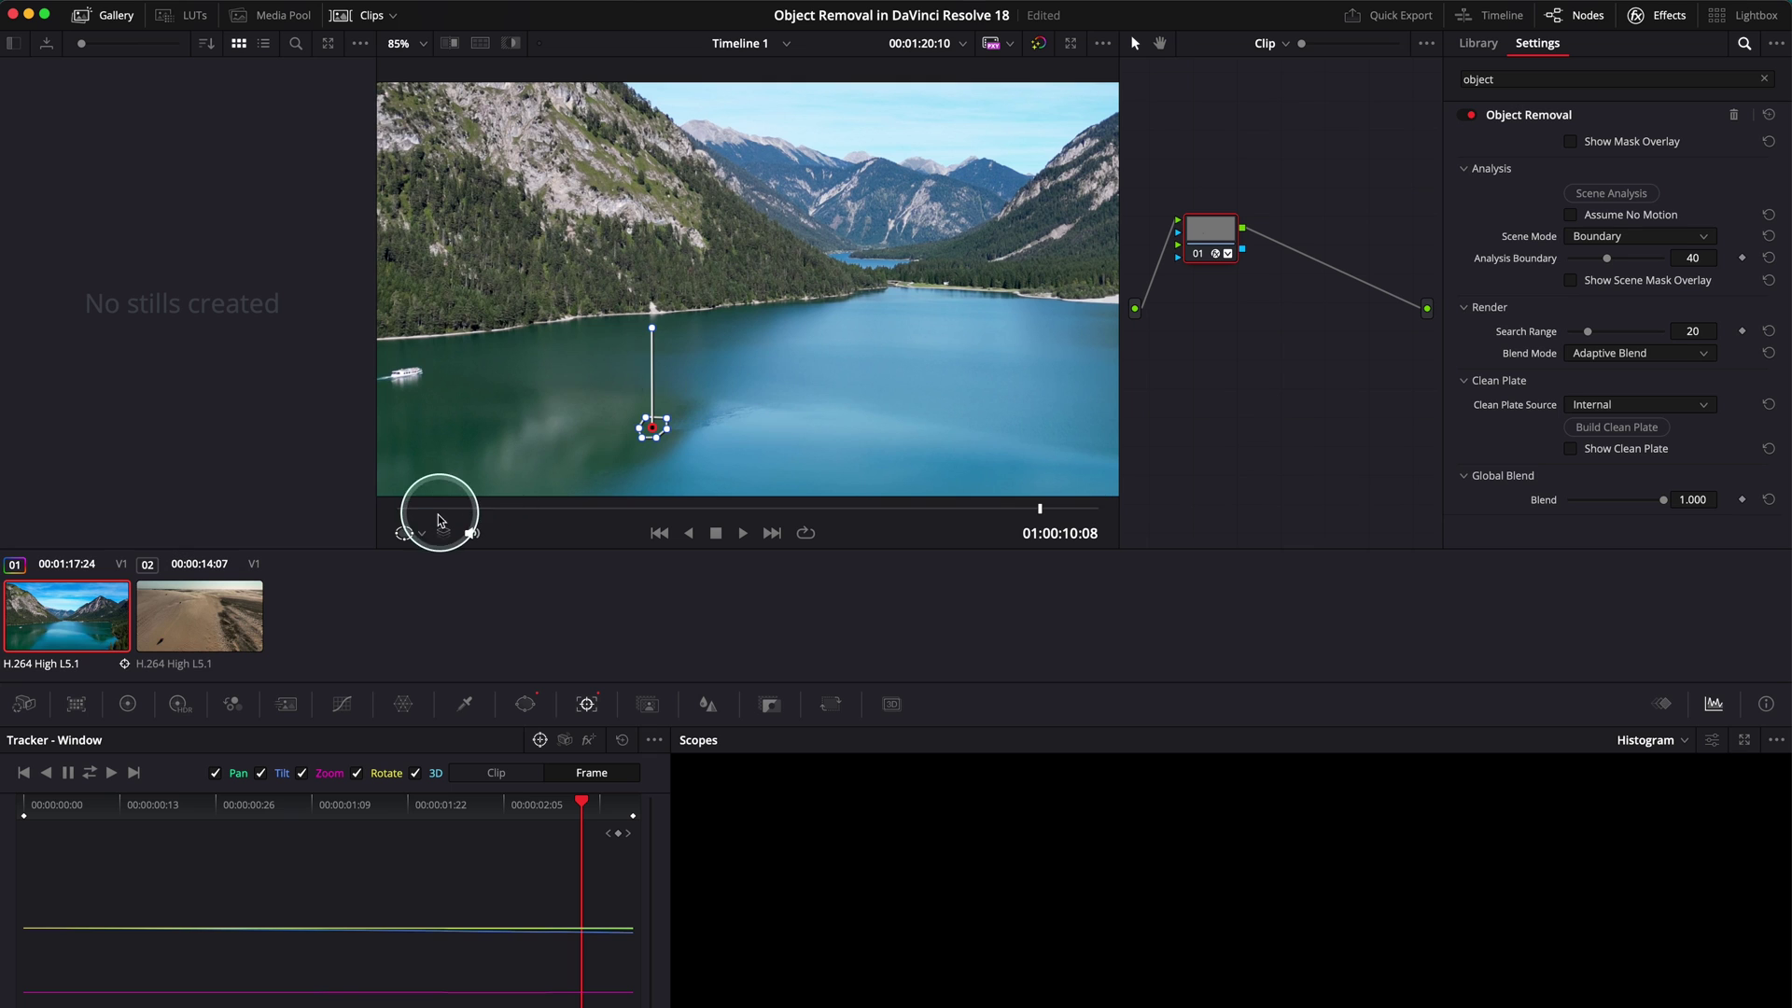
pyautogui.click(420, 535)
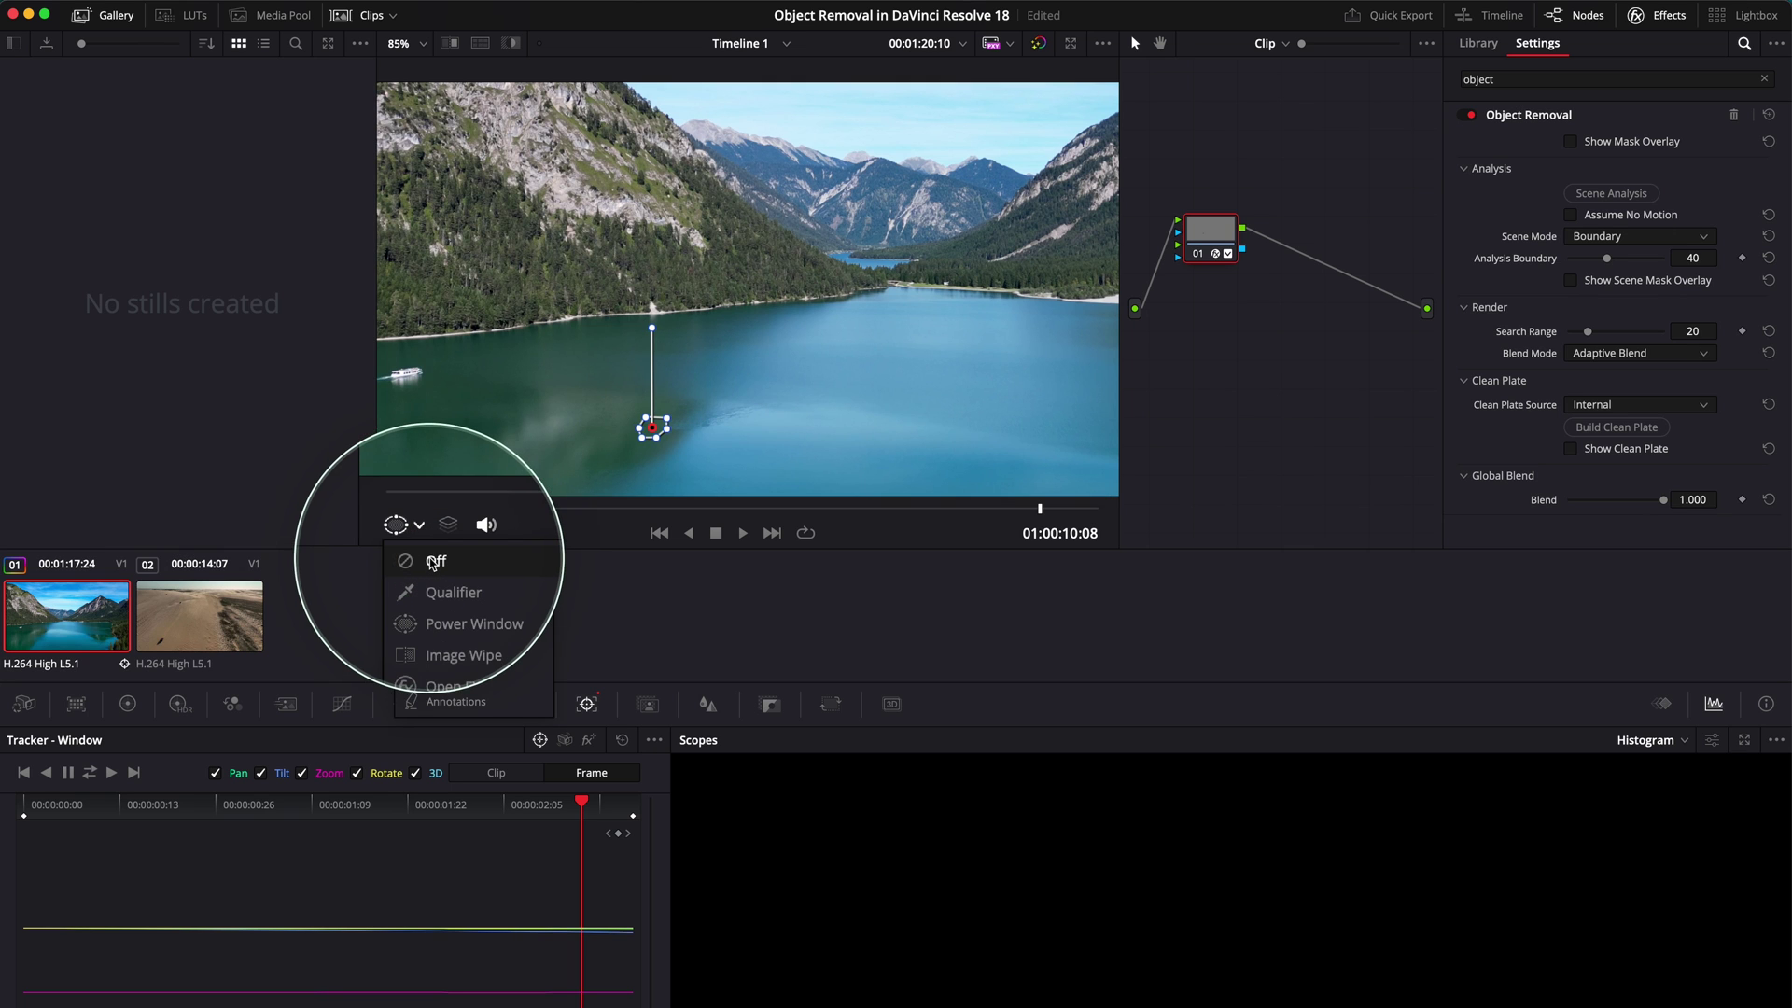
pyautogui.click(433, 562)
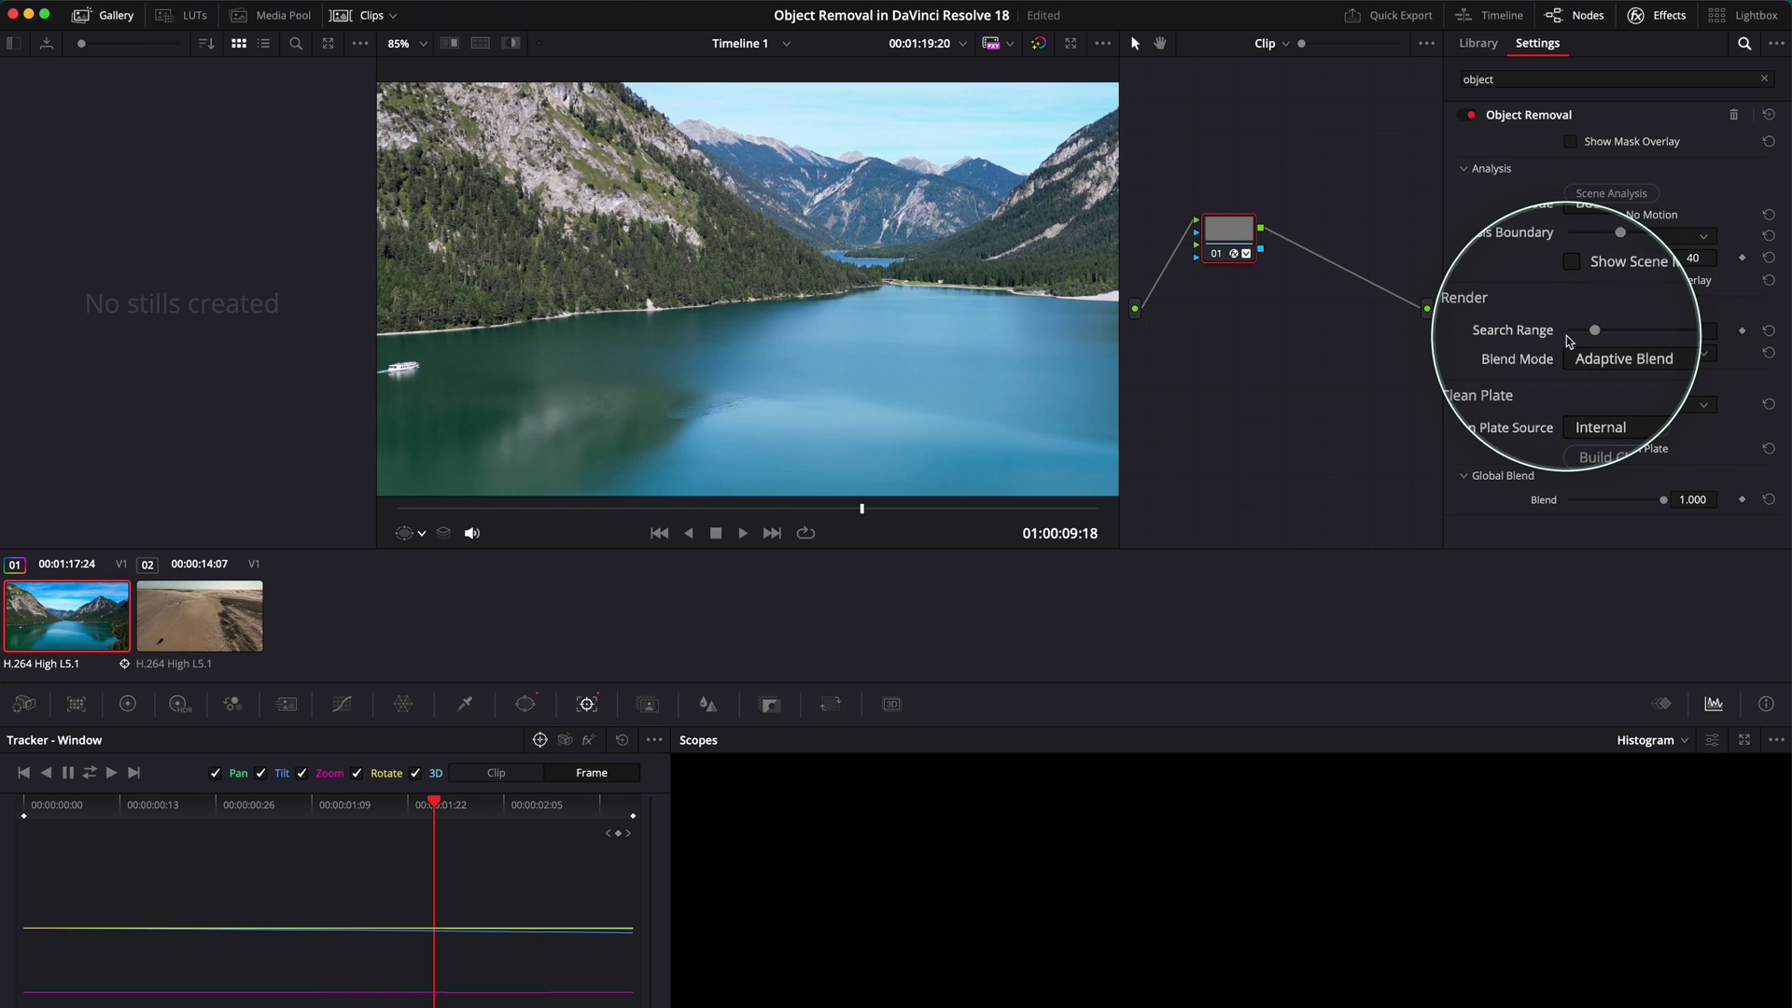
pyautogui.click(423, 534)
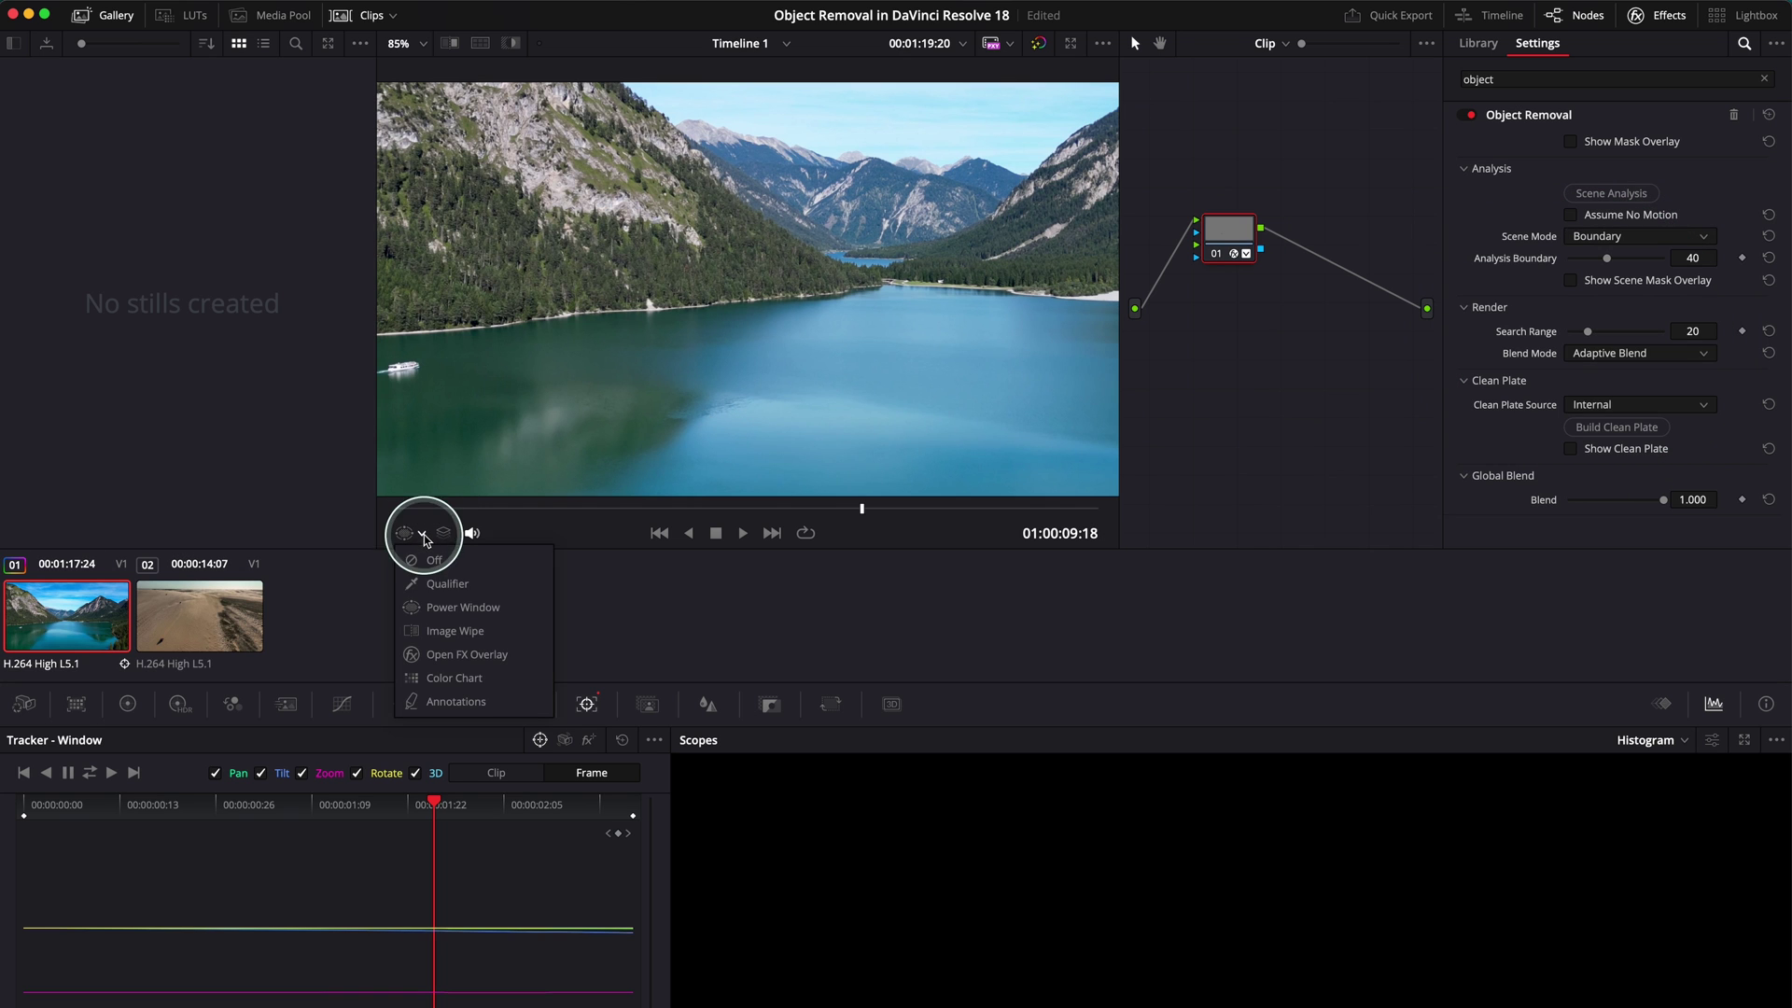
pyautogui.click(436, 607)
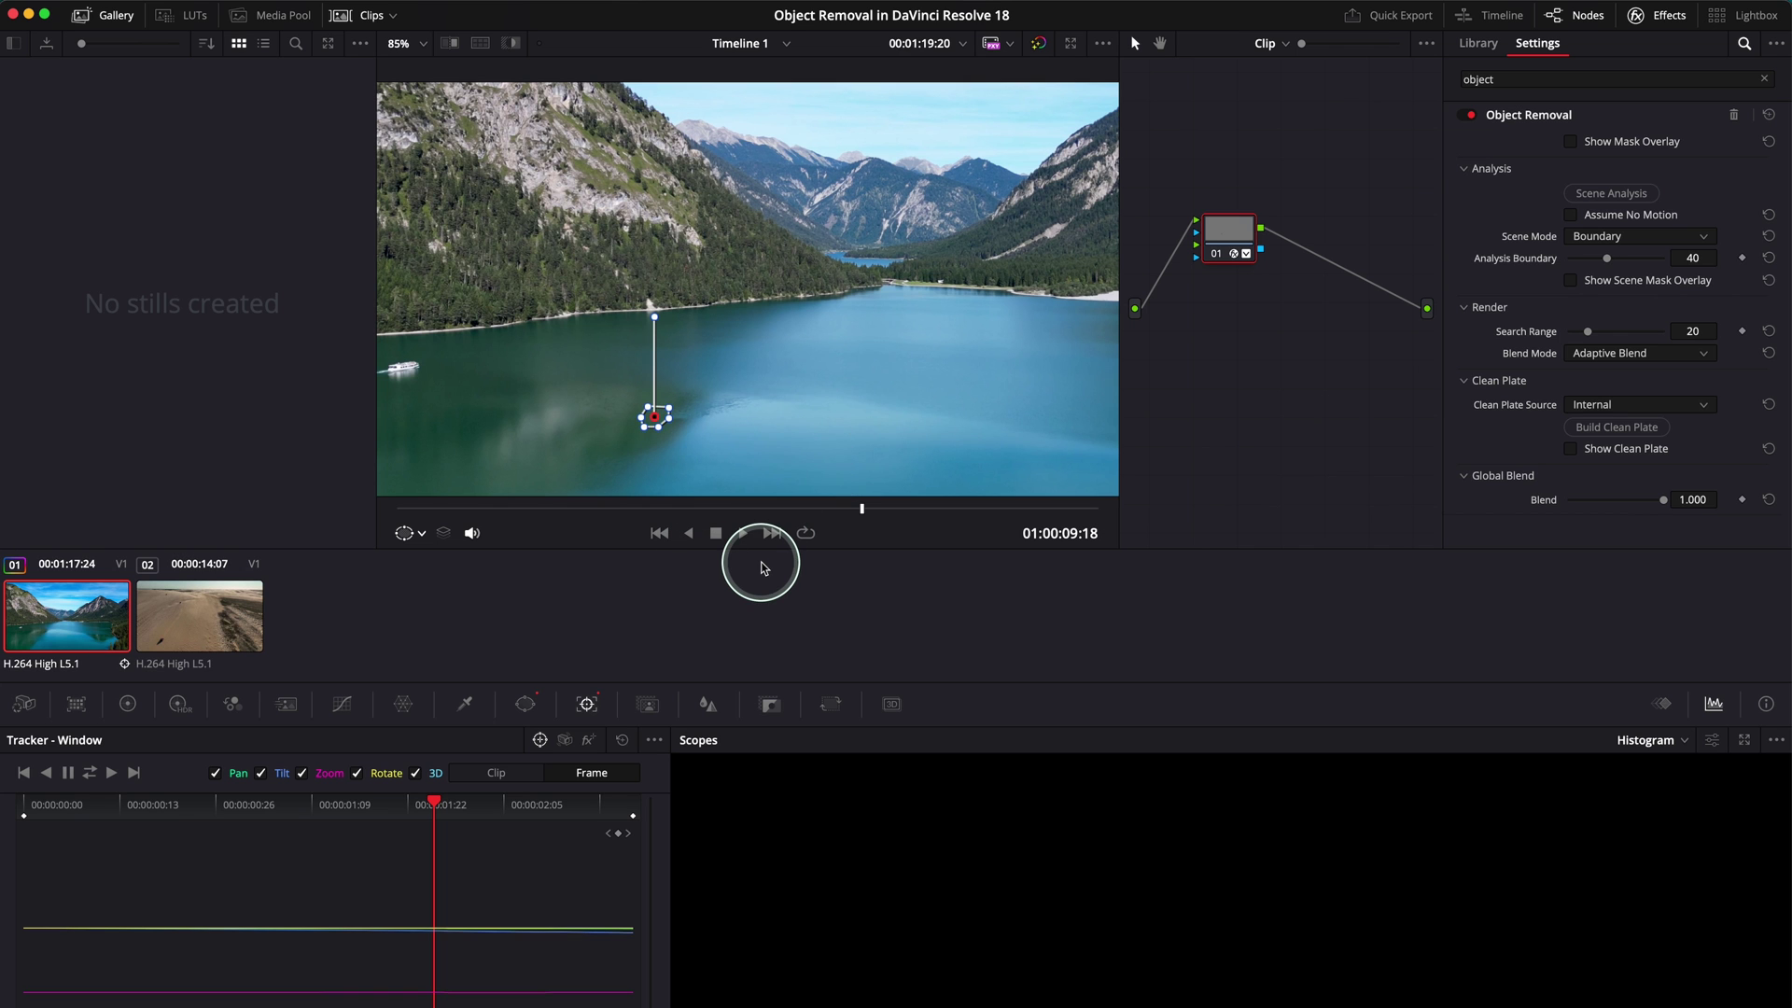
# Select the desert drone clip on the Edit page, park at 01:00:13:00, and return to Color
pyautogui.hotkey('shift', '4')
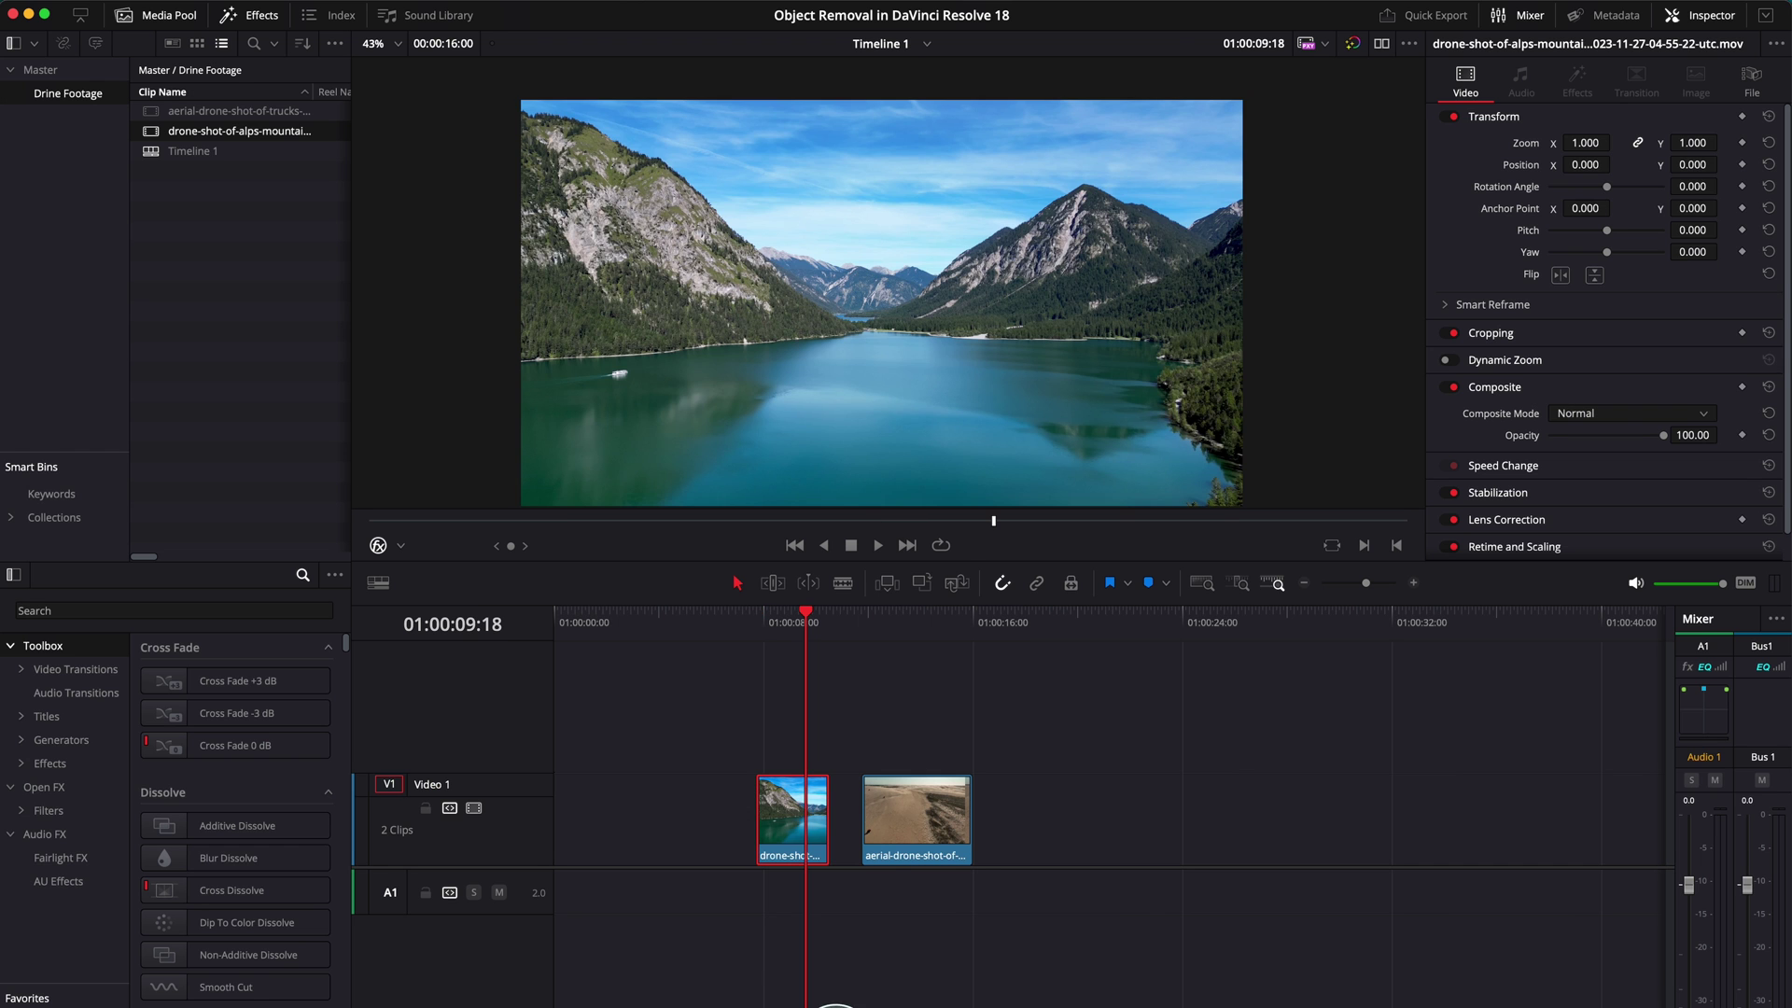
pyautogui.click(919, 821)
pyautogui.moveTo(876, 628); pyautogui.dragTo(948, 630)
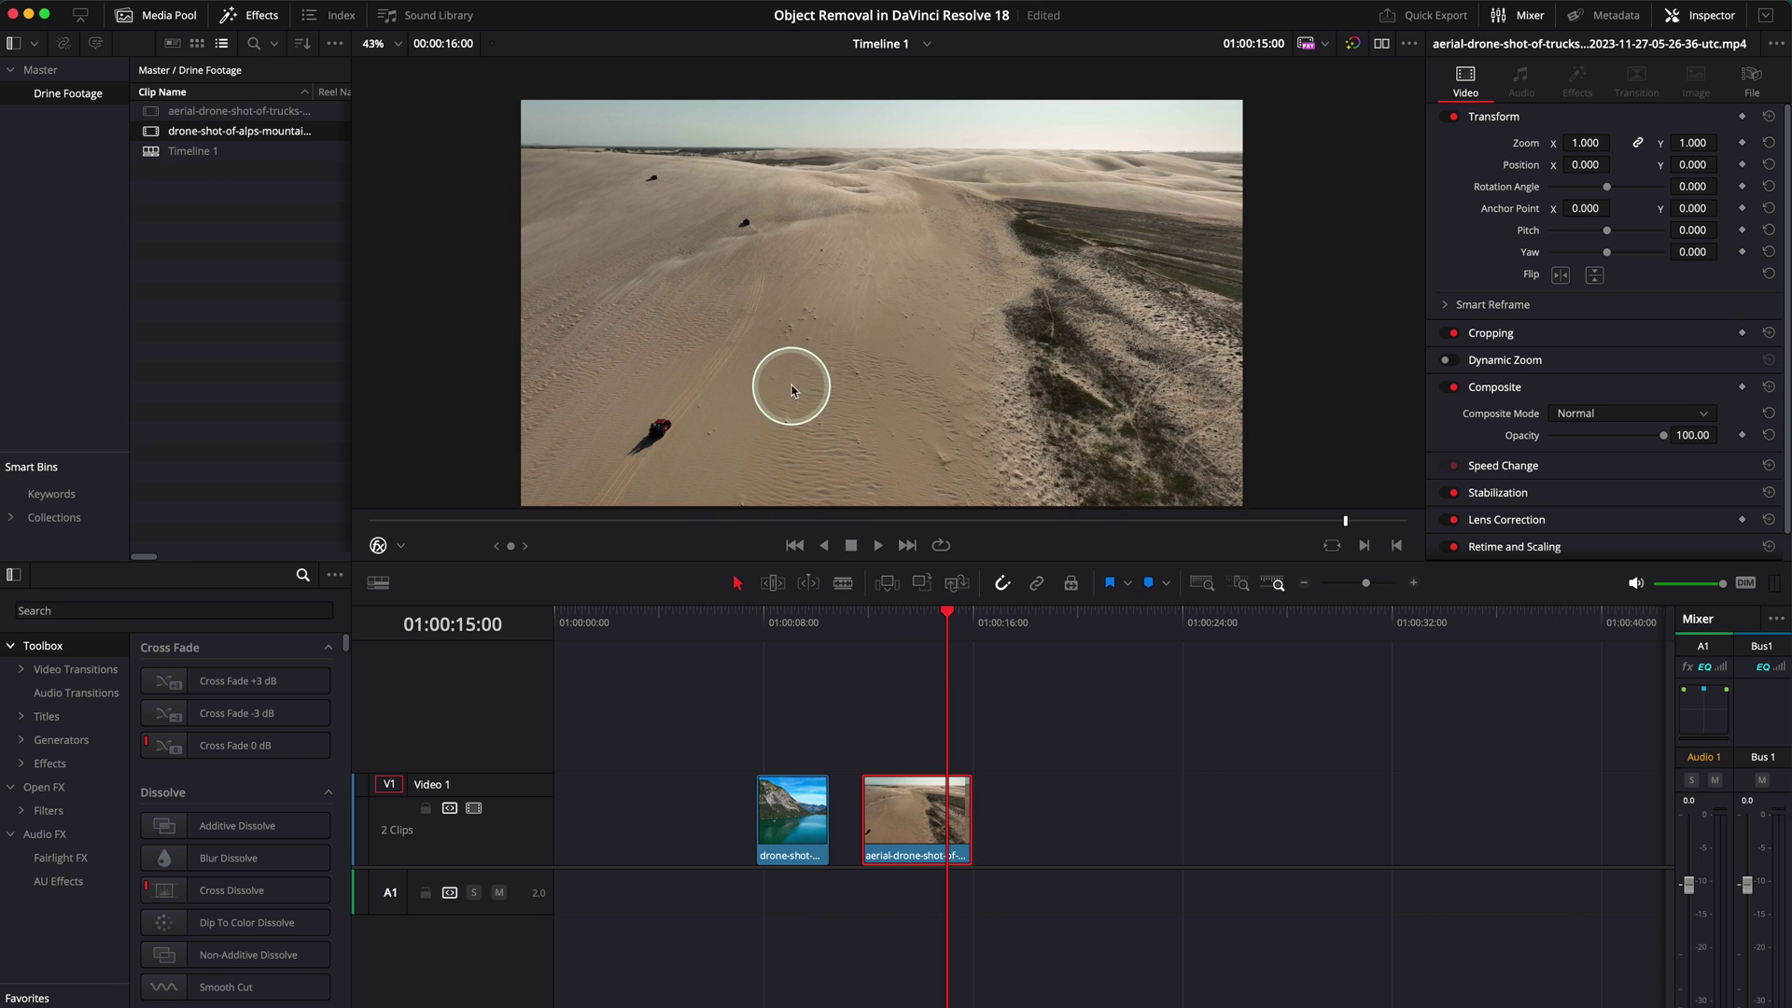
pyautogui.click(895, 624)
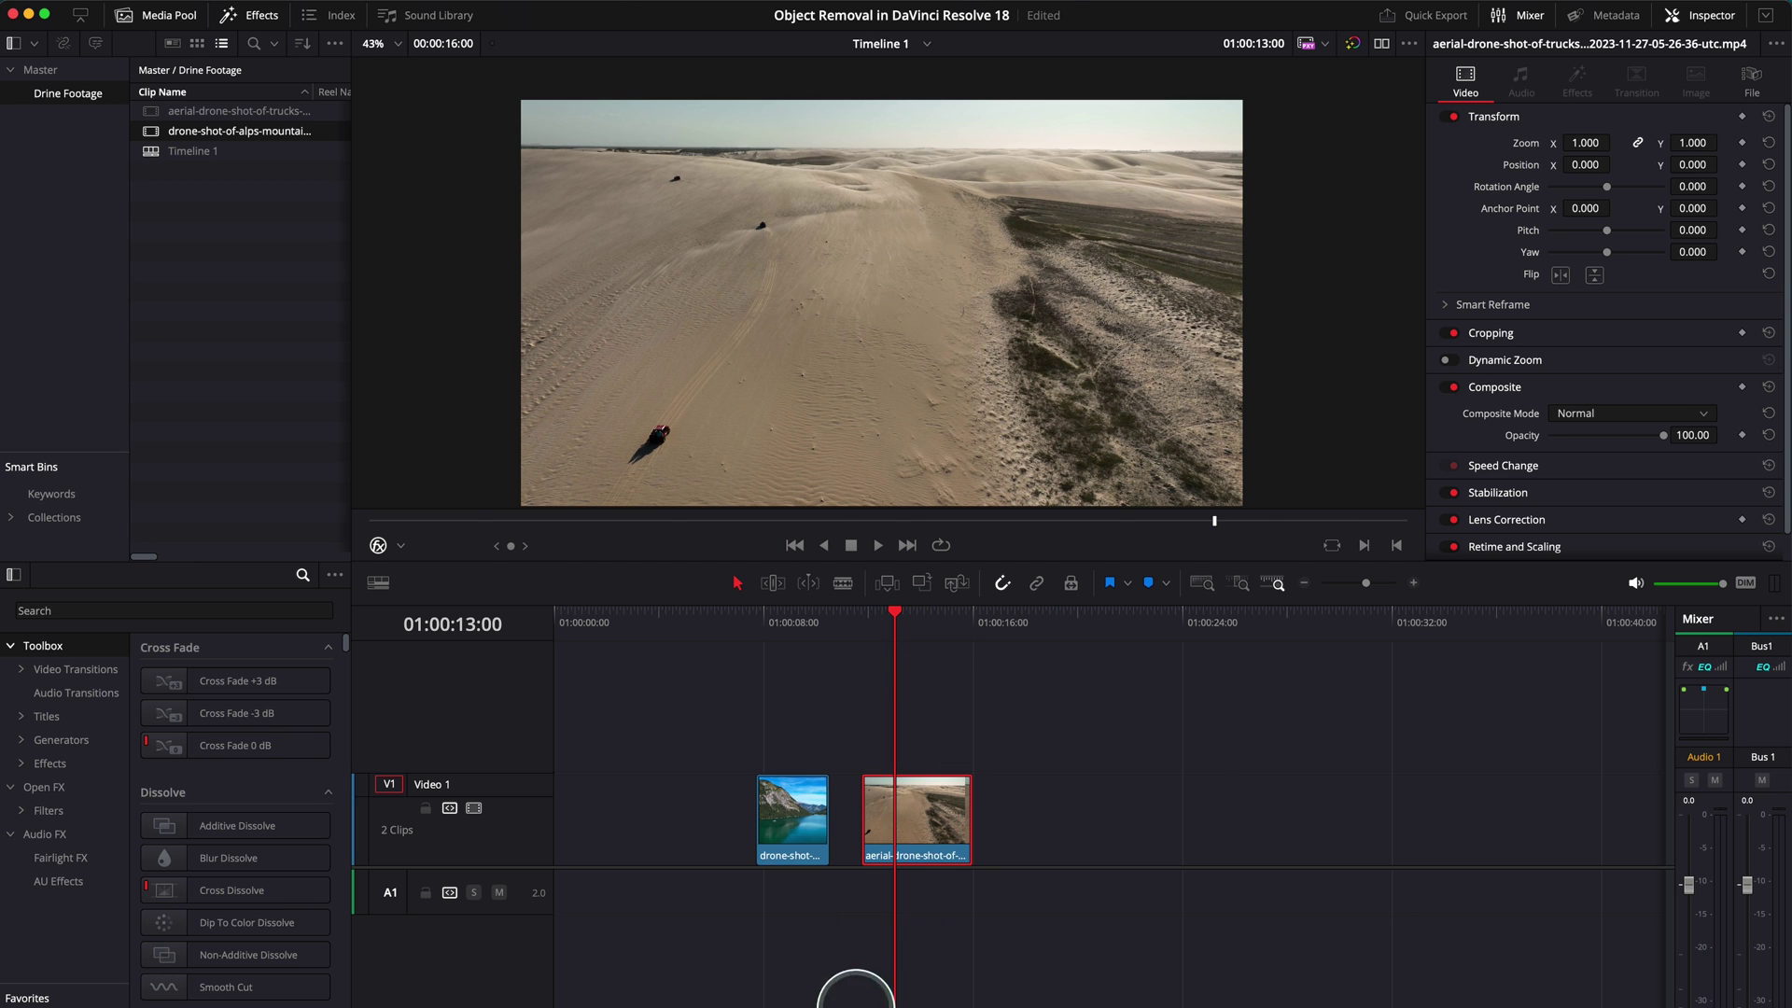
pyautogui.hotkey('shift', '6')
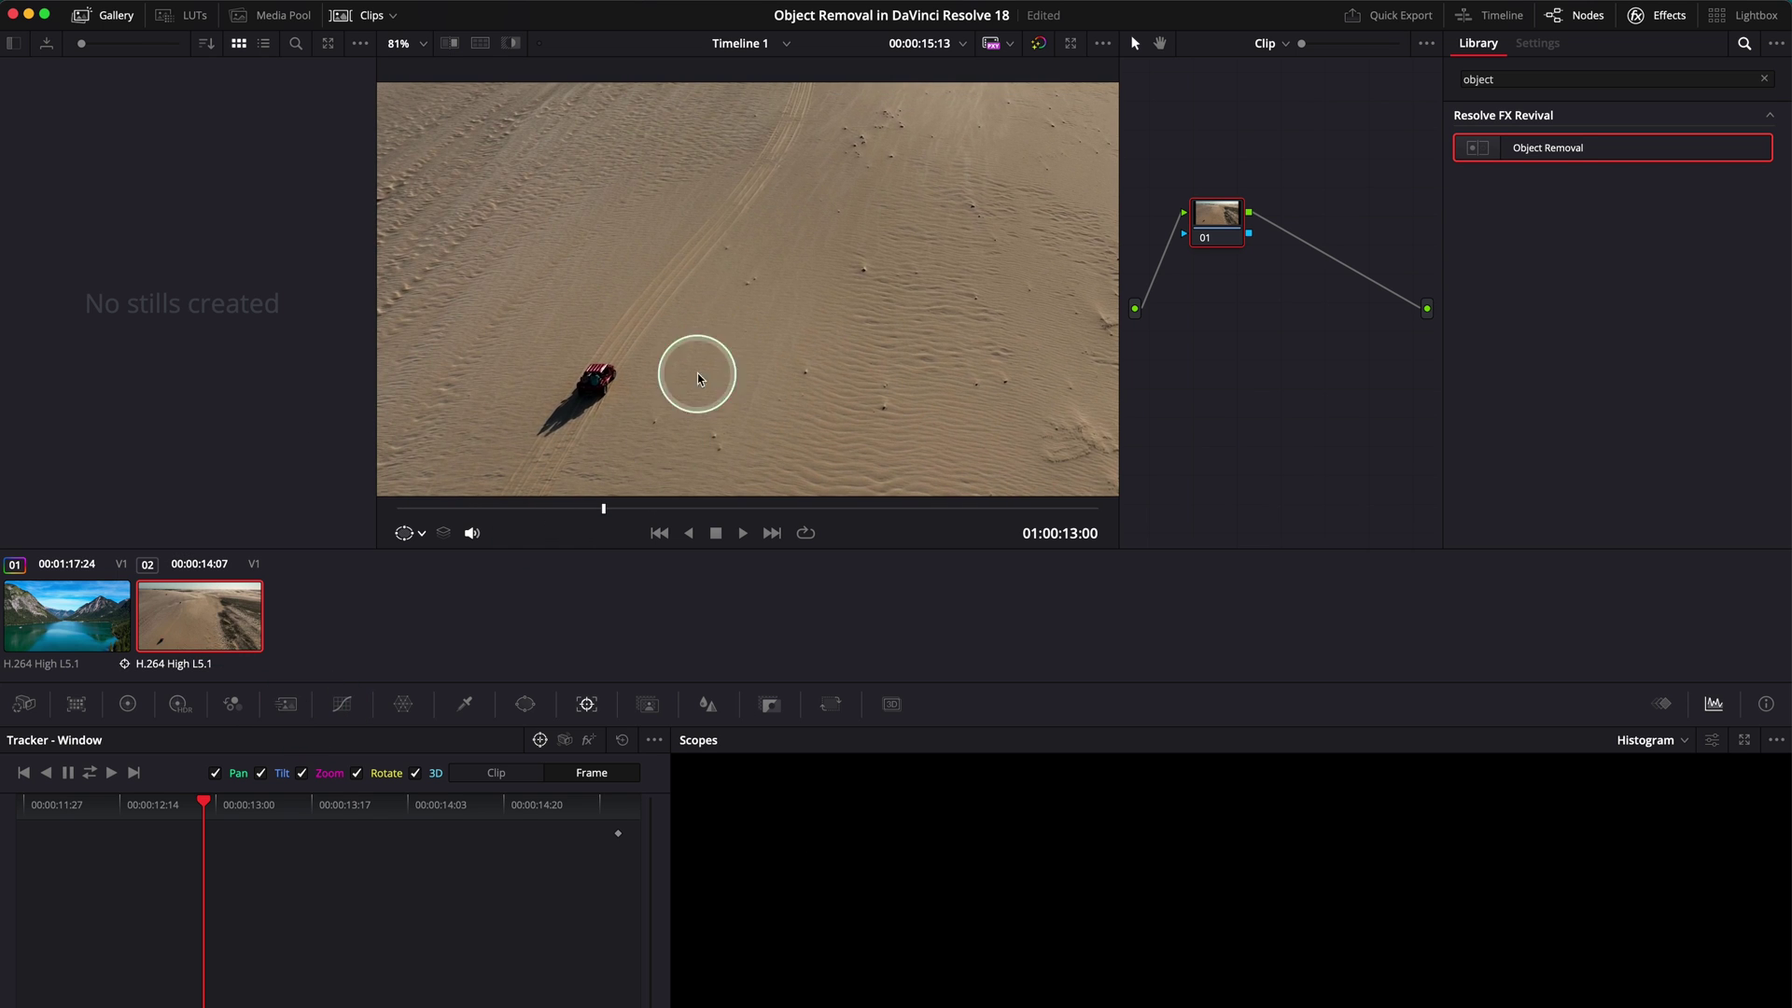
# At the desert clip's first frame, show Power Window overlays and pick the curve window tool
pyautogui.moveTo(544, 511); pyautogui.dragTo(399, 509)
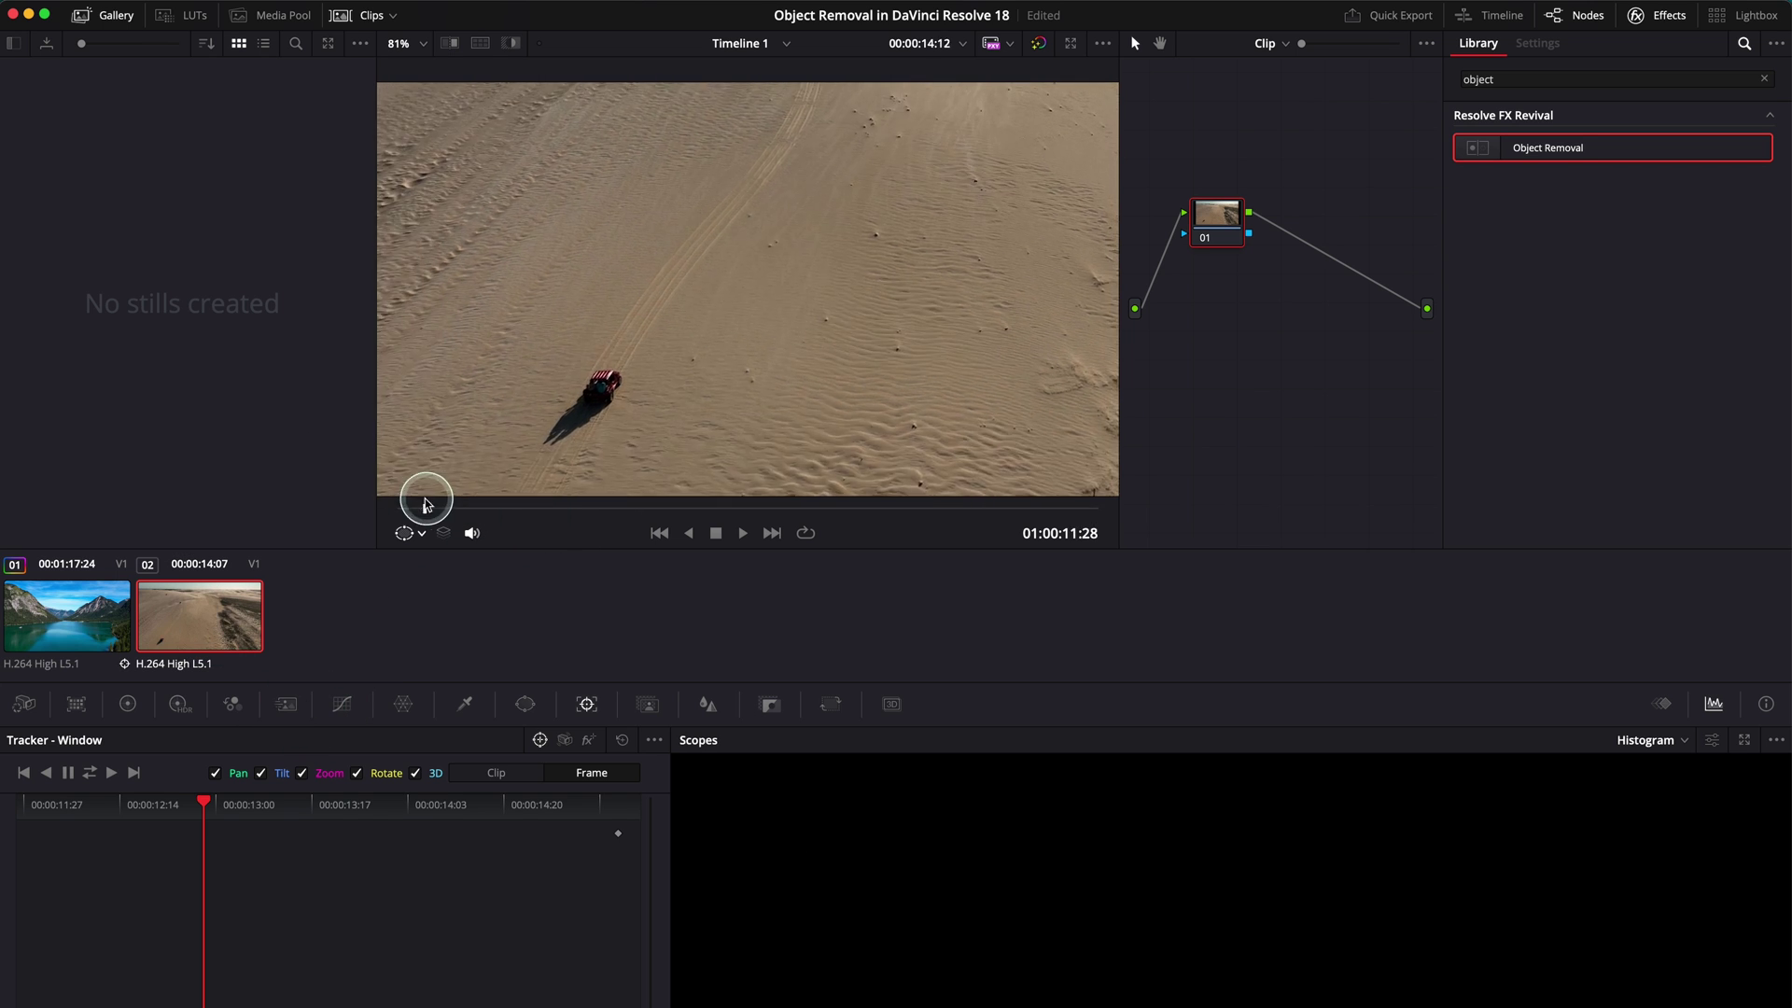
pyautogui.click(423, 534)
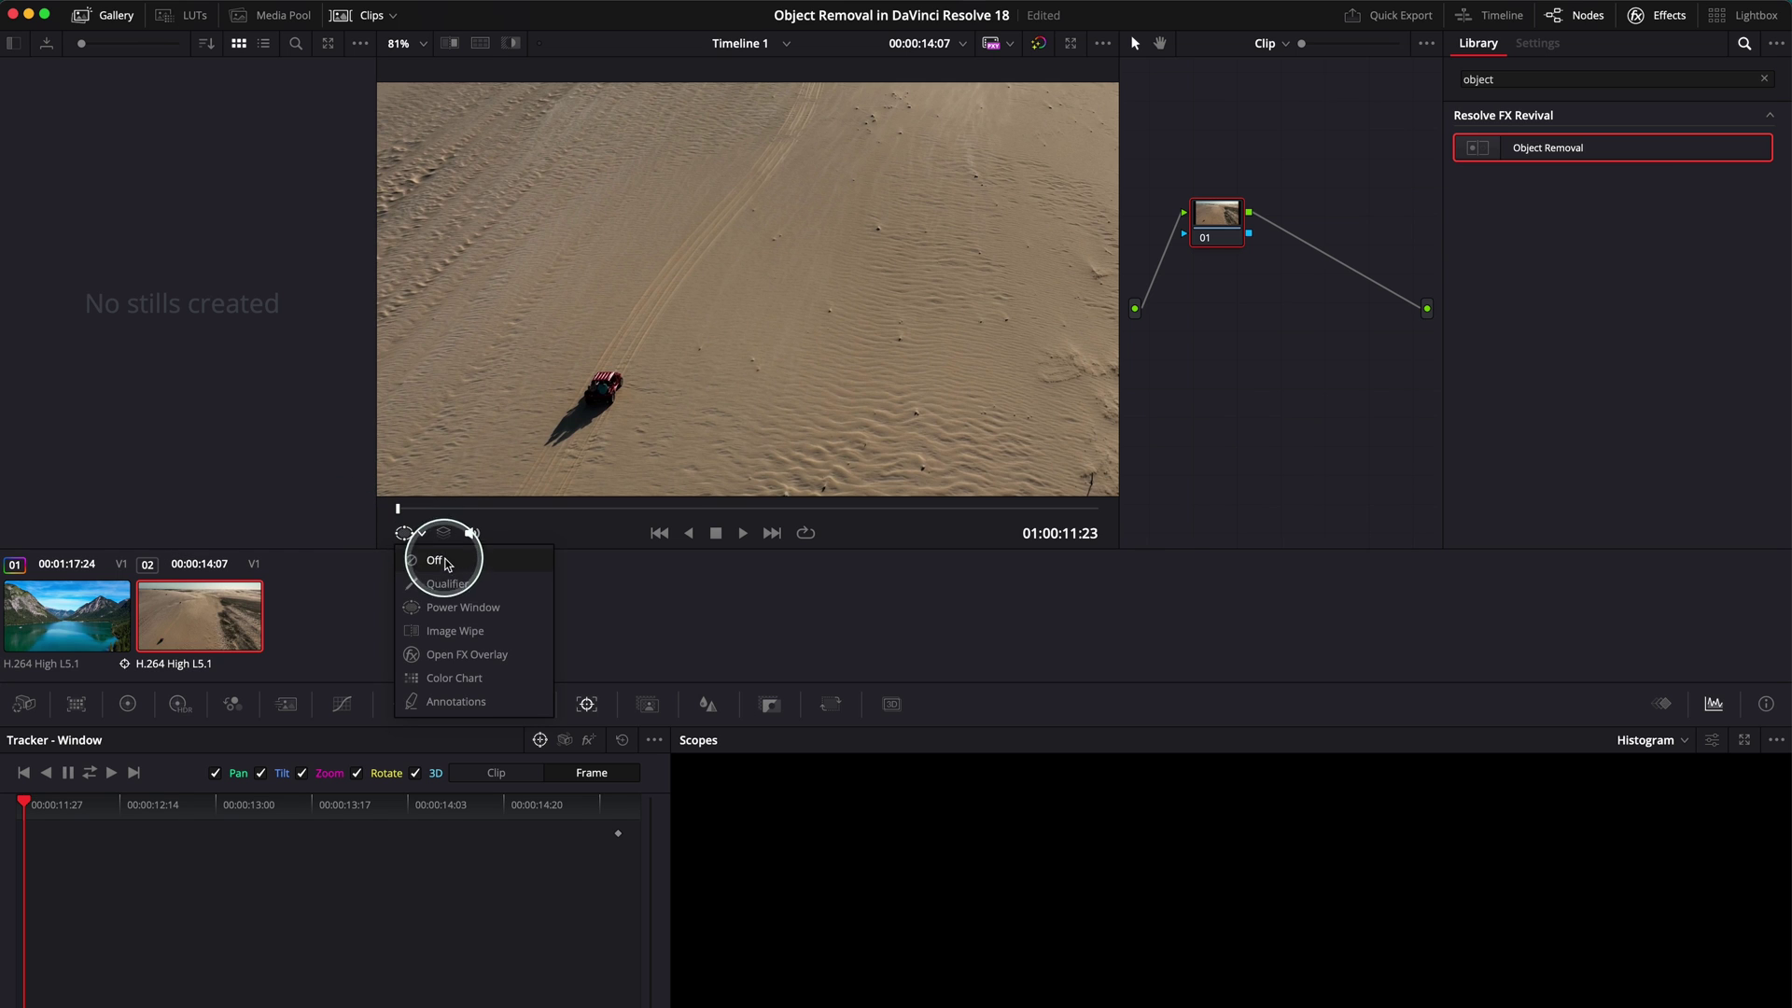
pyautogui.click(448, 609)
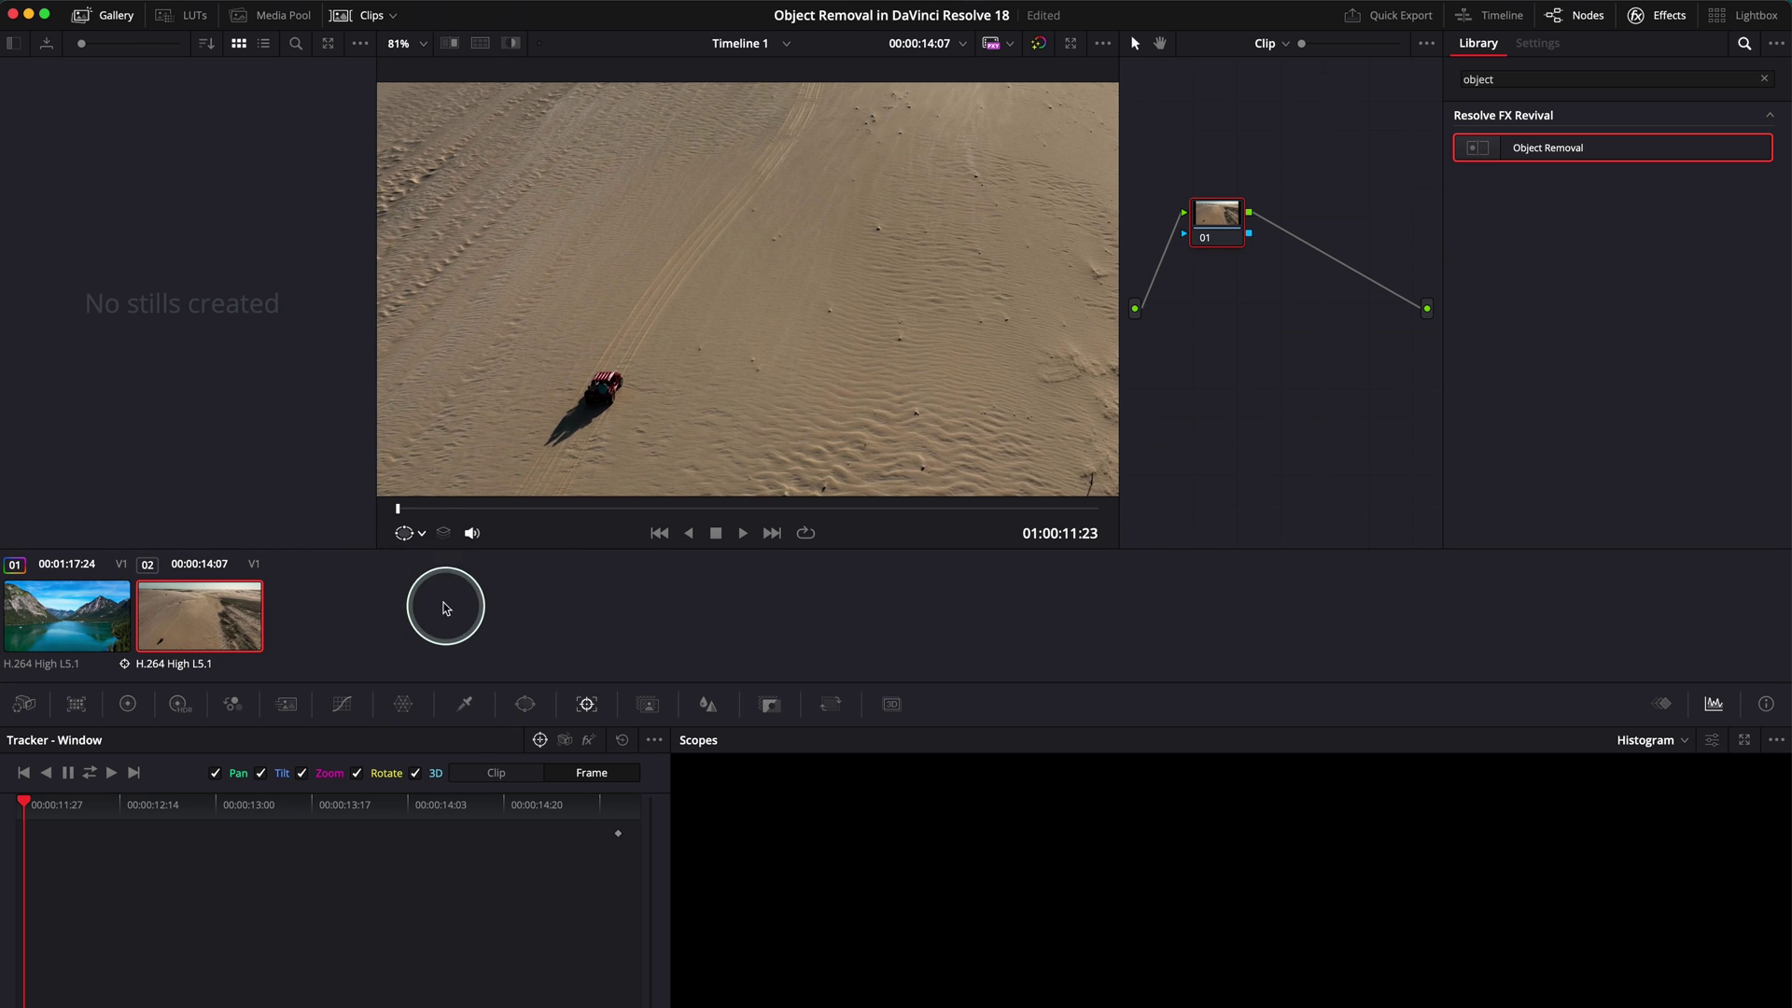
pyautogui.click(525, 704)
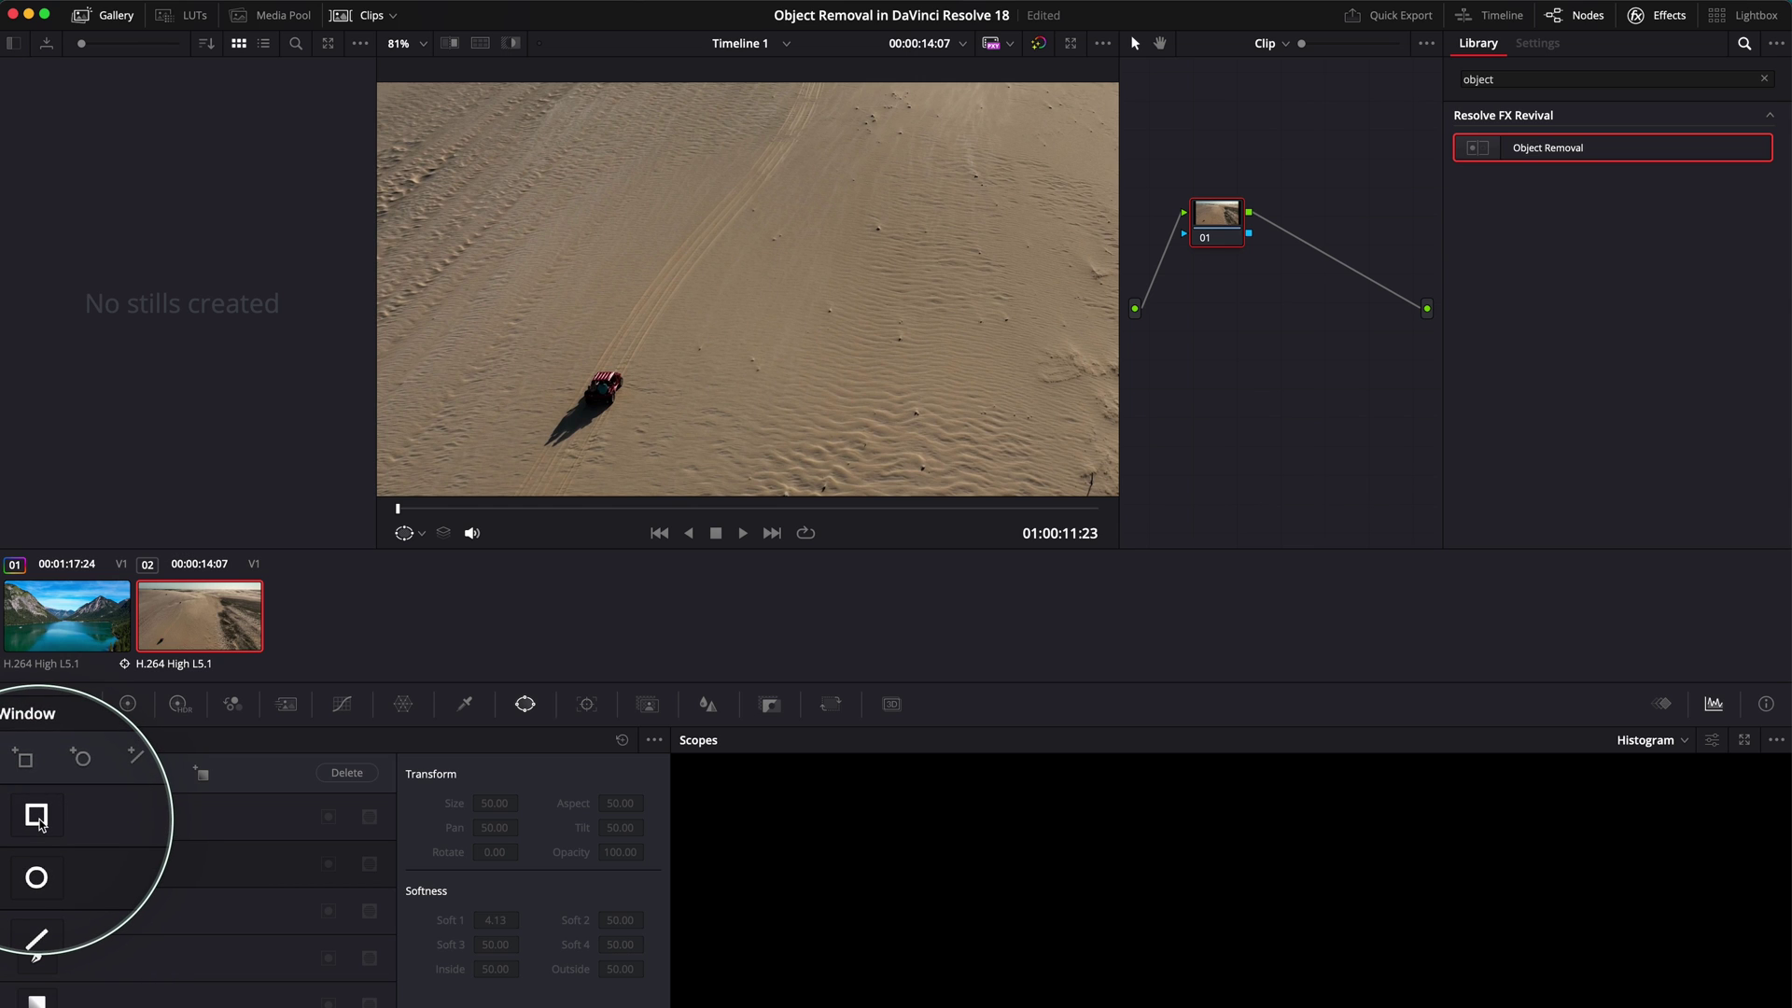
pyautogui.click(37, 956)
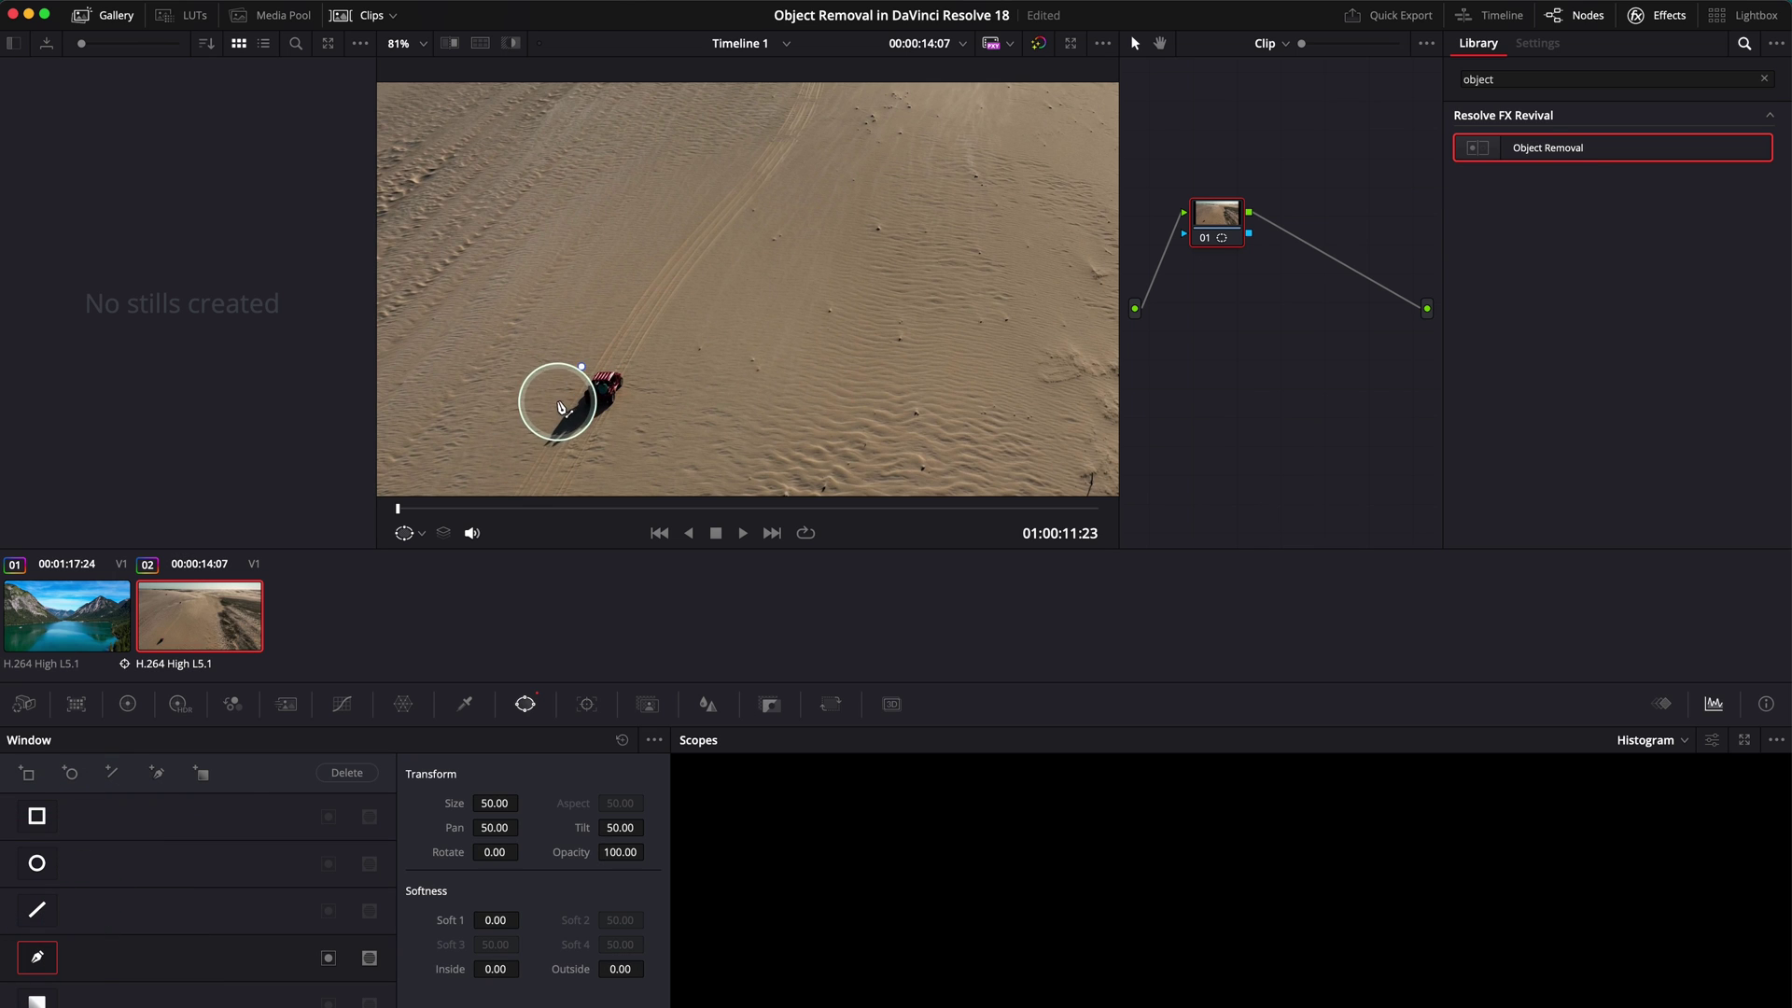
# Close the curve around the red car and its shadow, then scrub the clip to verify coverage
pyautogui.click(528, 432)
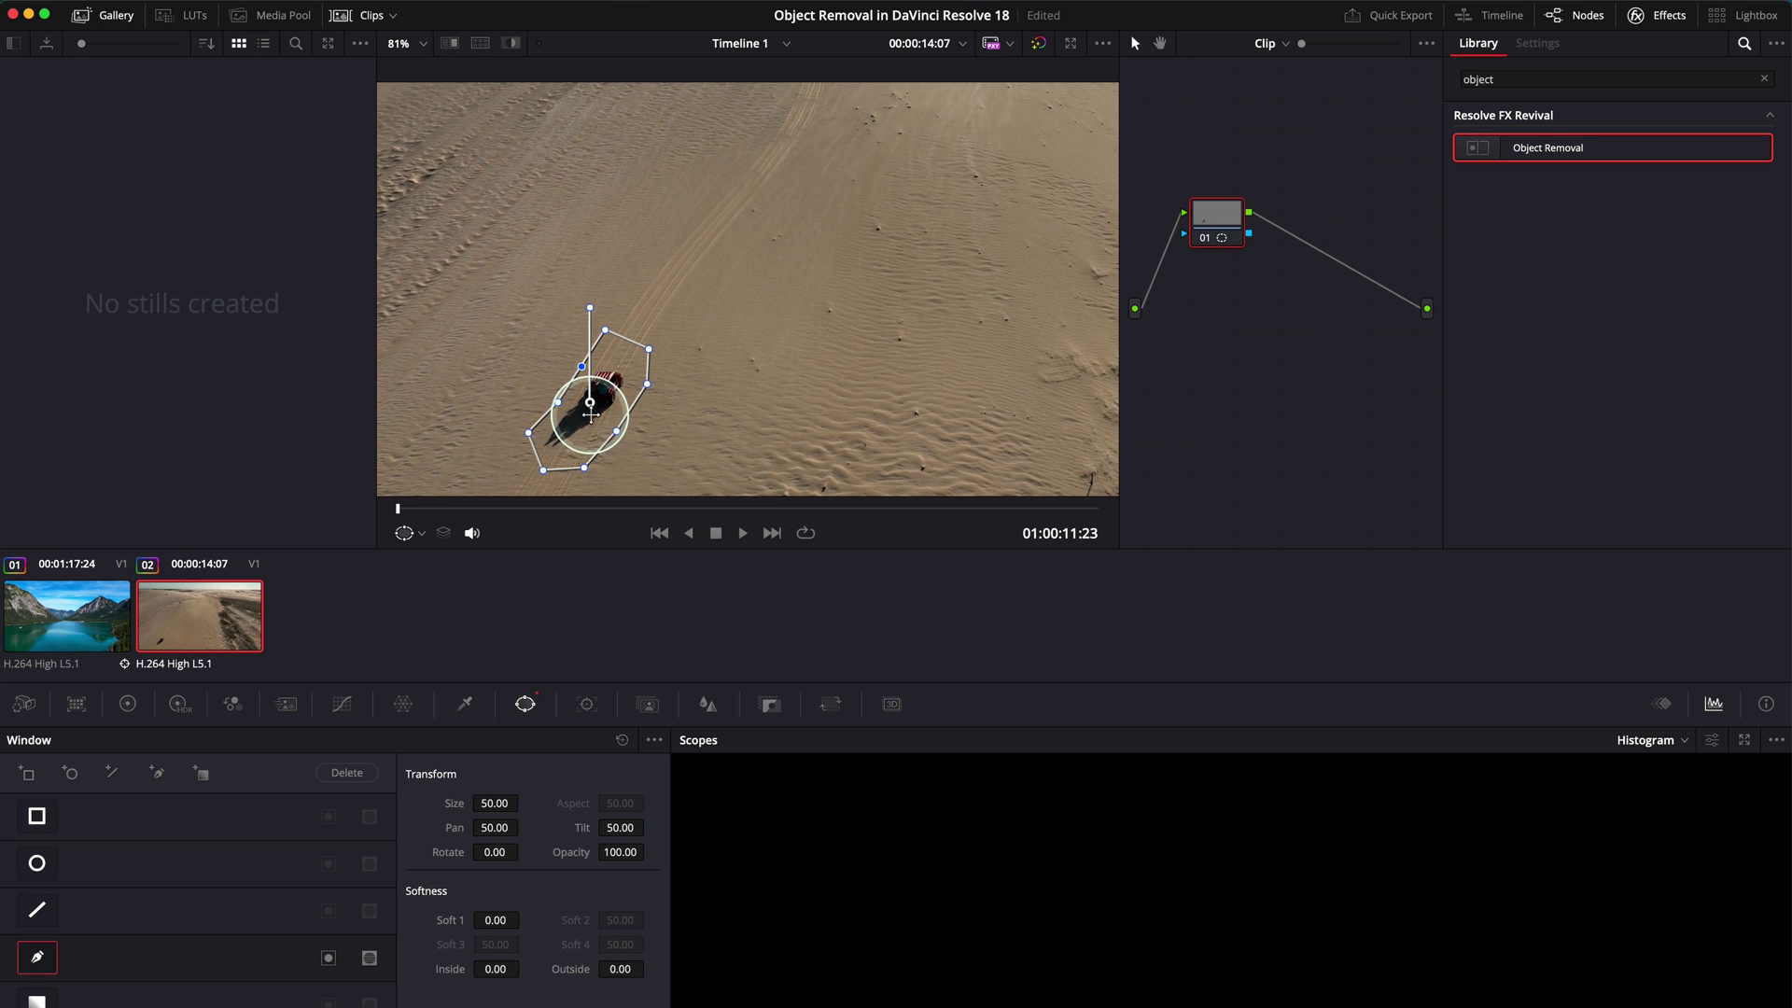
pyautogui.moveTo(573, 512); pyautogui.dragTo(365, 502)
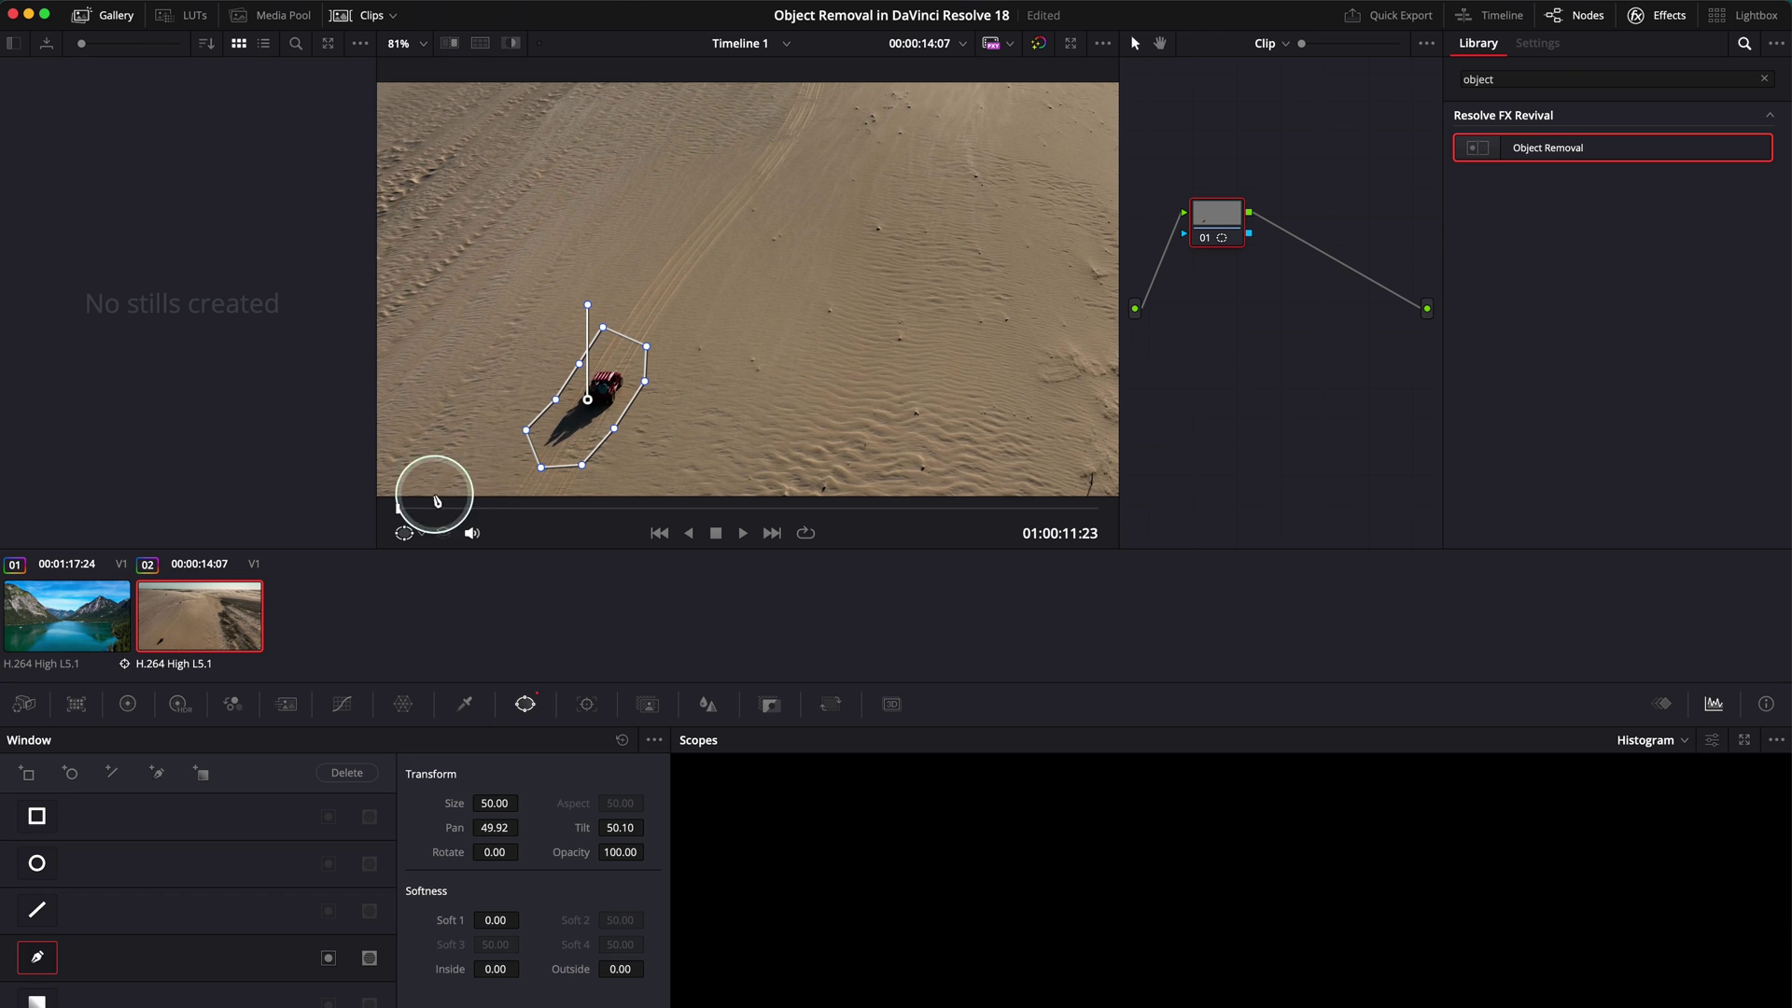
pyautogui.moveTo(436, 501); pyautogui.dragTo(407, 455)
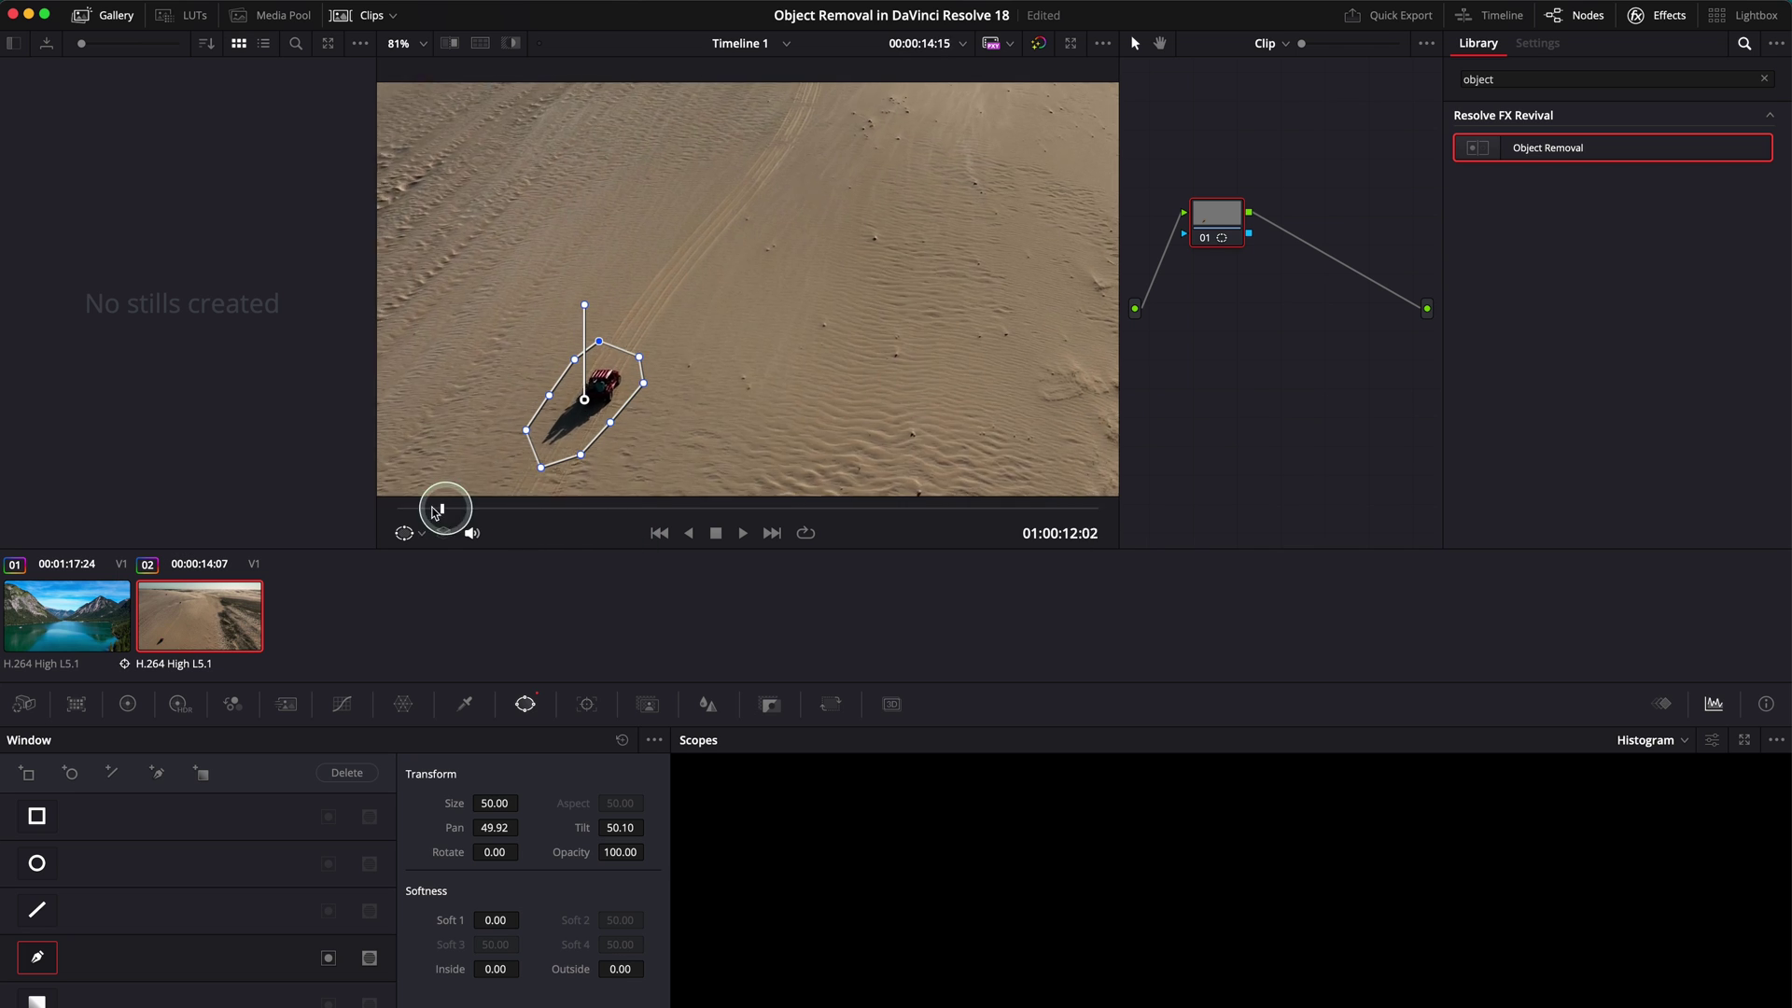
pyautogui.moveTo(440, 512); pyautogui.dragTo(1129, 500)
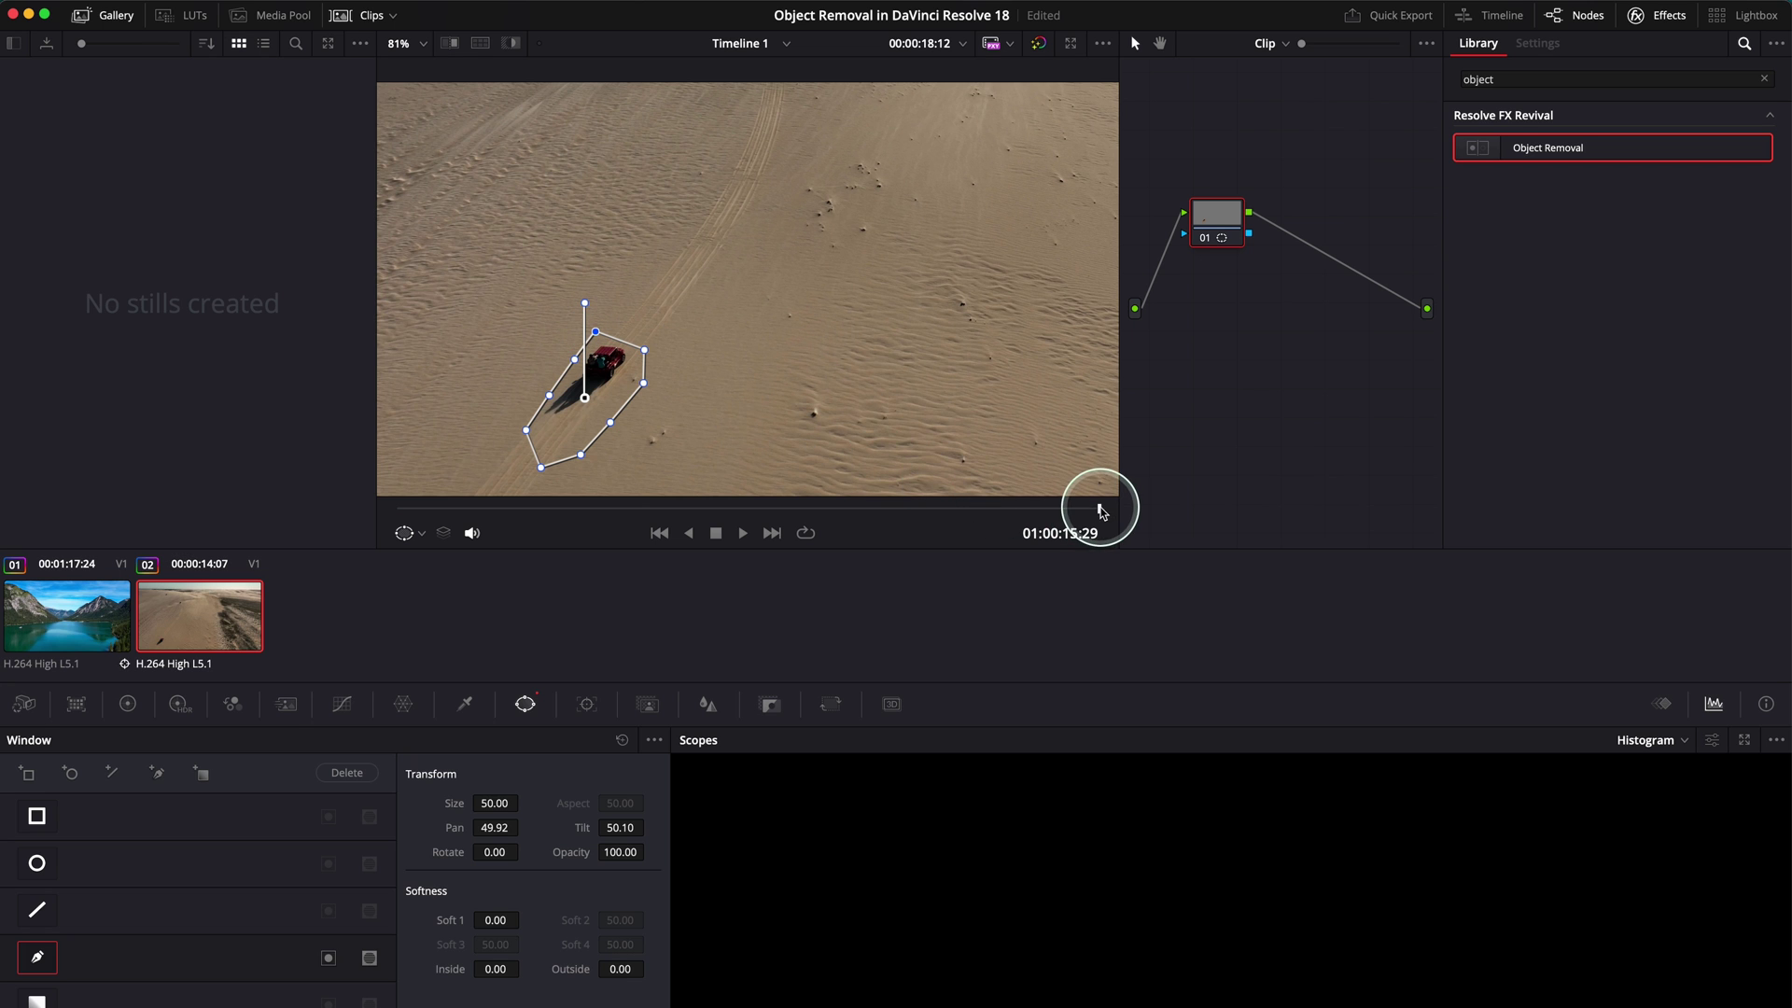
pyautogui.moveTo(1101, 511); pyautogui.dragTo(382, 504)
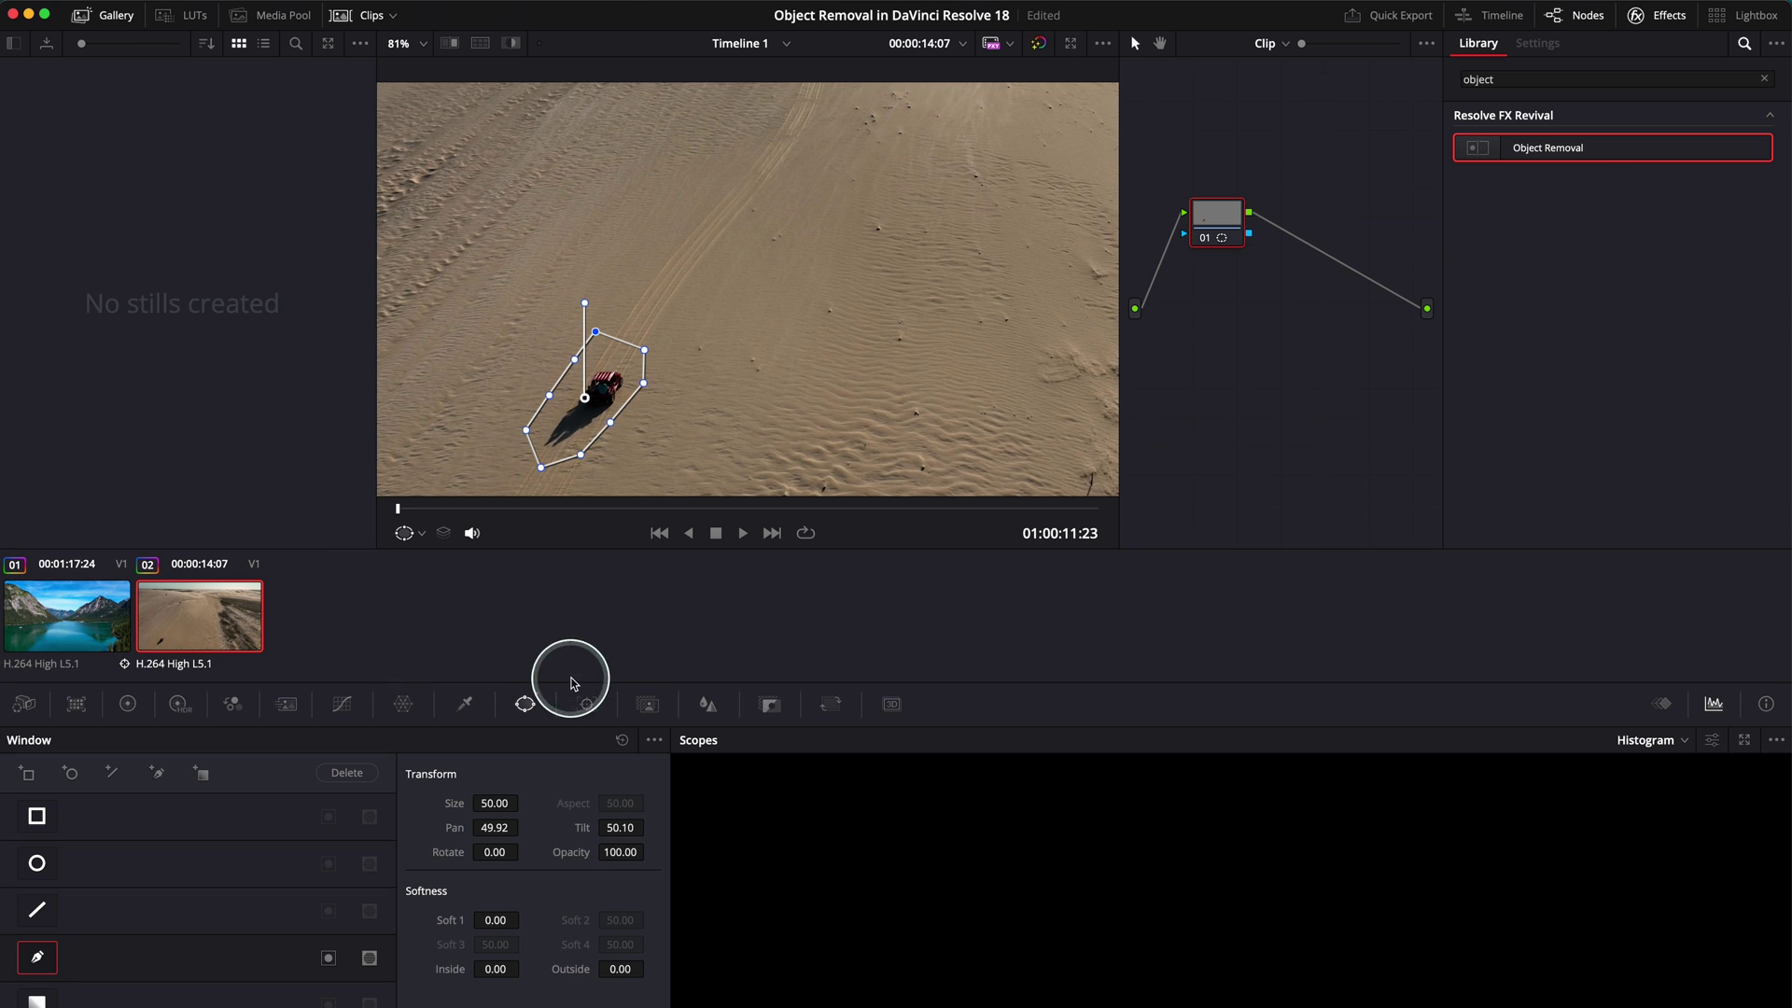
# Track the car mask forward and backward through the whole desert clip
pyautogui.click(587, 704)
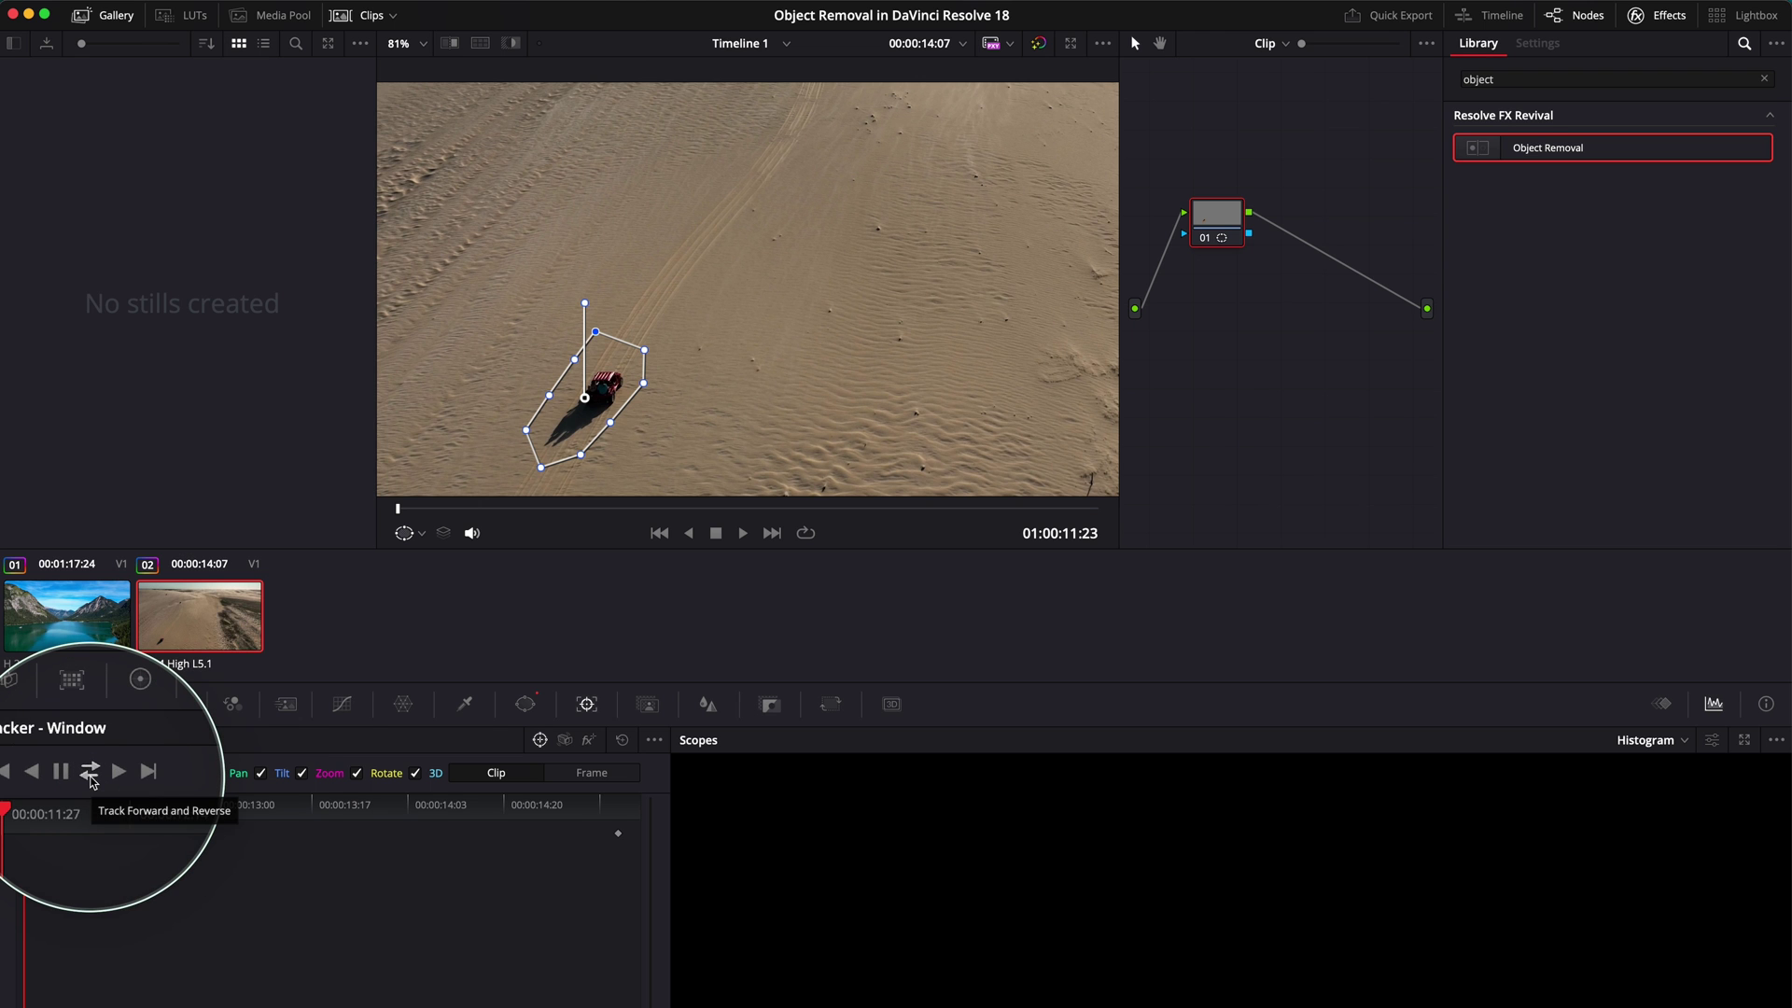
pyautogui.click(90, 772)
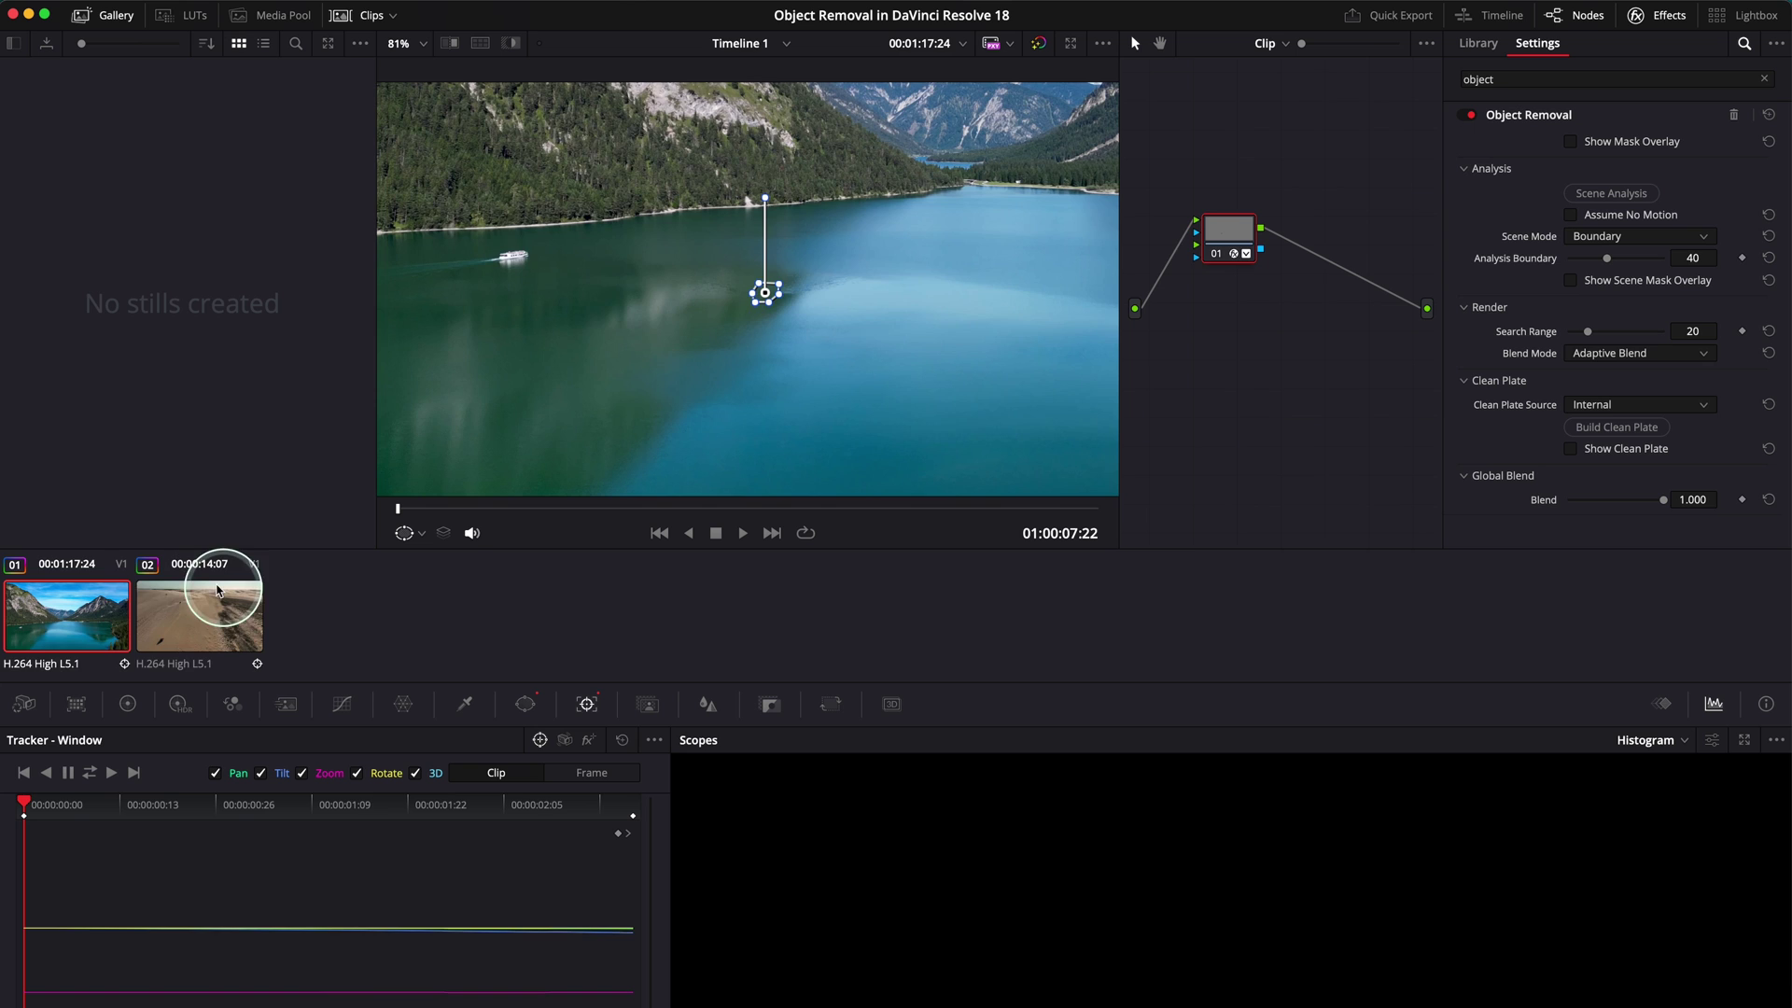
# Run Object Removal's Scene Analysis on the desert clip and scrub back to review the sand fill
pyautogui.click(186, 611)
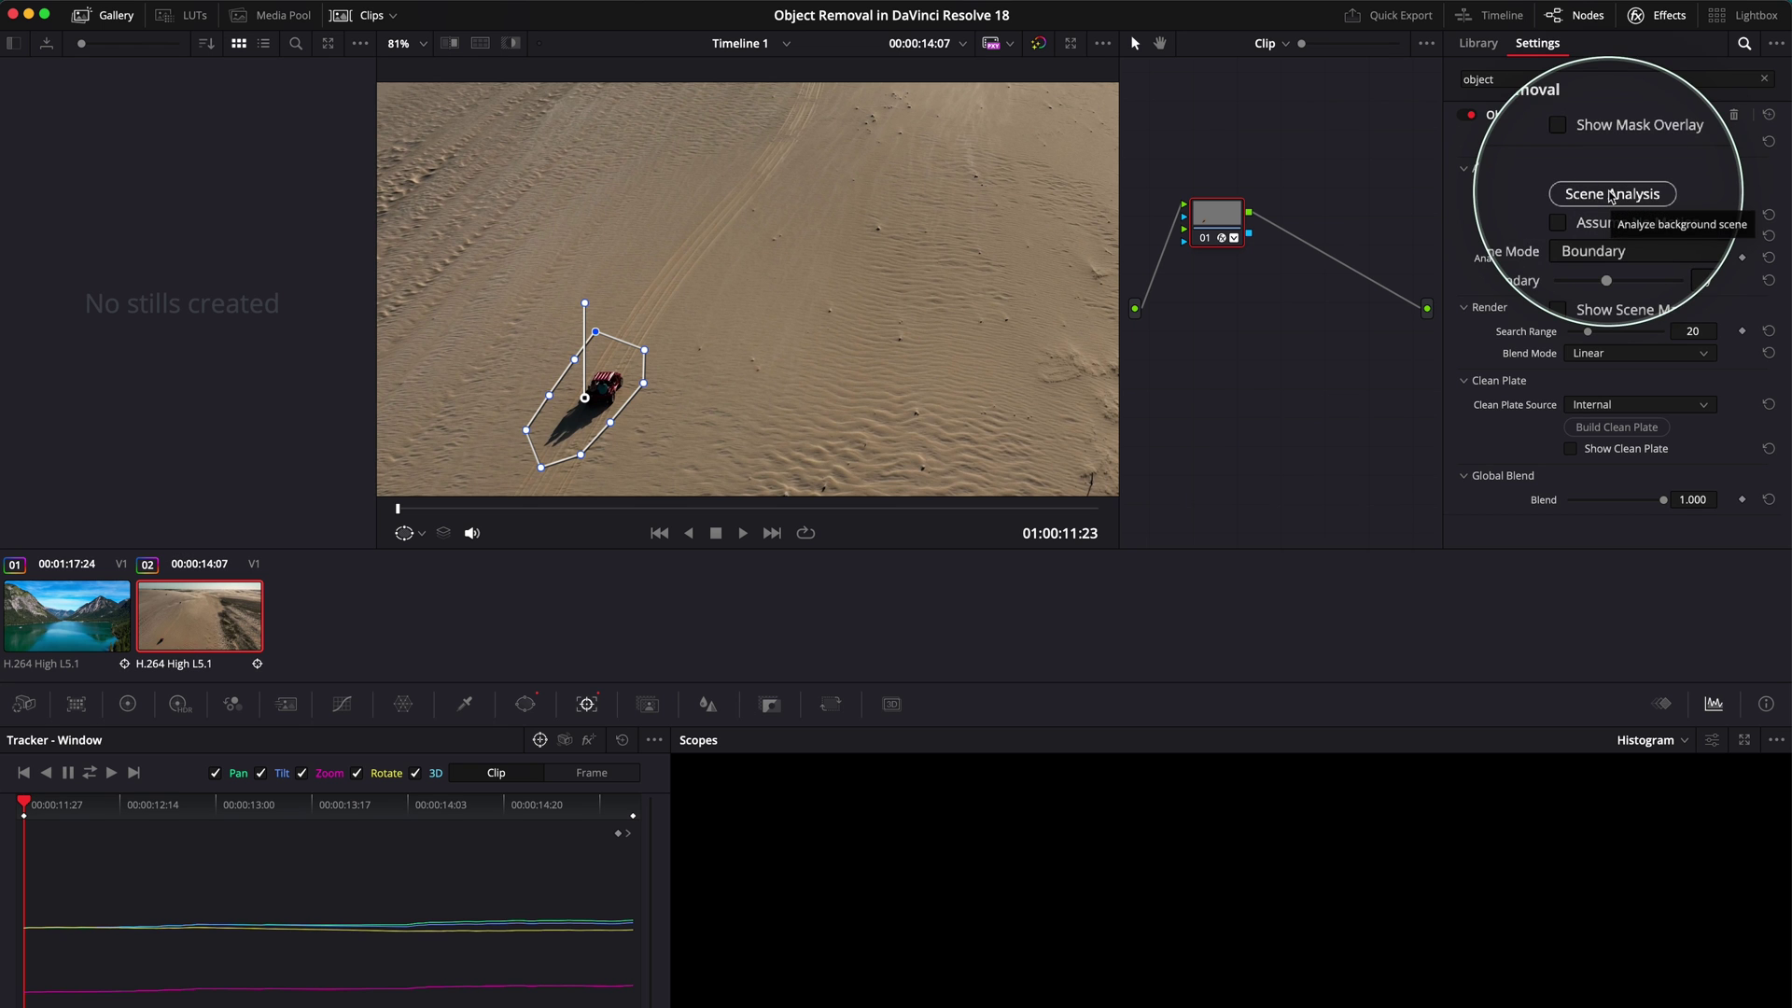
pyautogui.click(1609, 194)
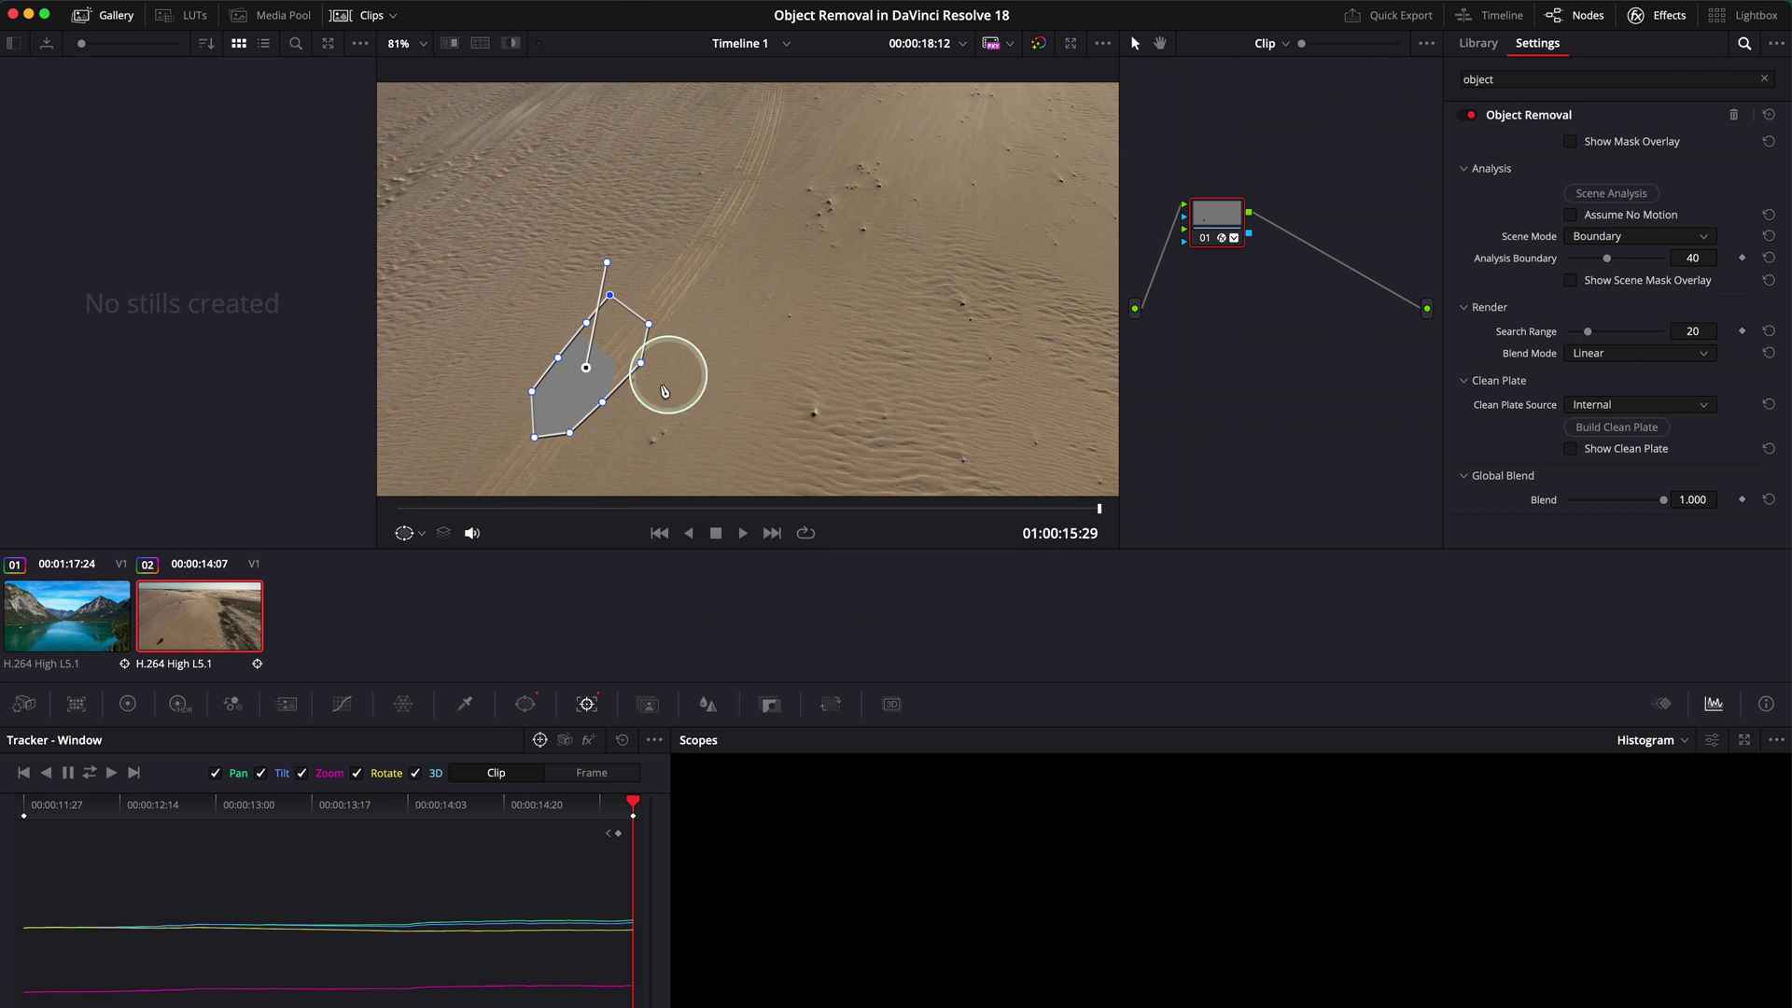
pyautogui.moveTo(626, 507)
pyautogui.mouseDown()
pyautogui.moveTo(416, 516)
pyautogui.moveTo(835, 480)
pyautogui.moveTo(933, 508)
pyautogui.moveTo(1124, 513)
pyautogui.moveTo(360, 507)
pyautogui.moveTo(658, 507)
pyautogui.mouseUp()
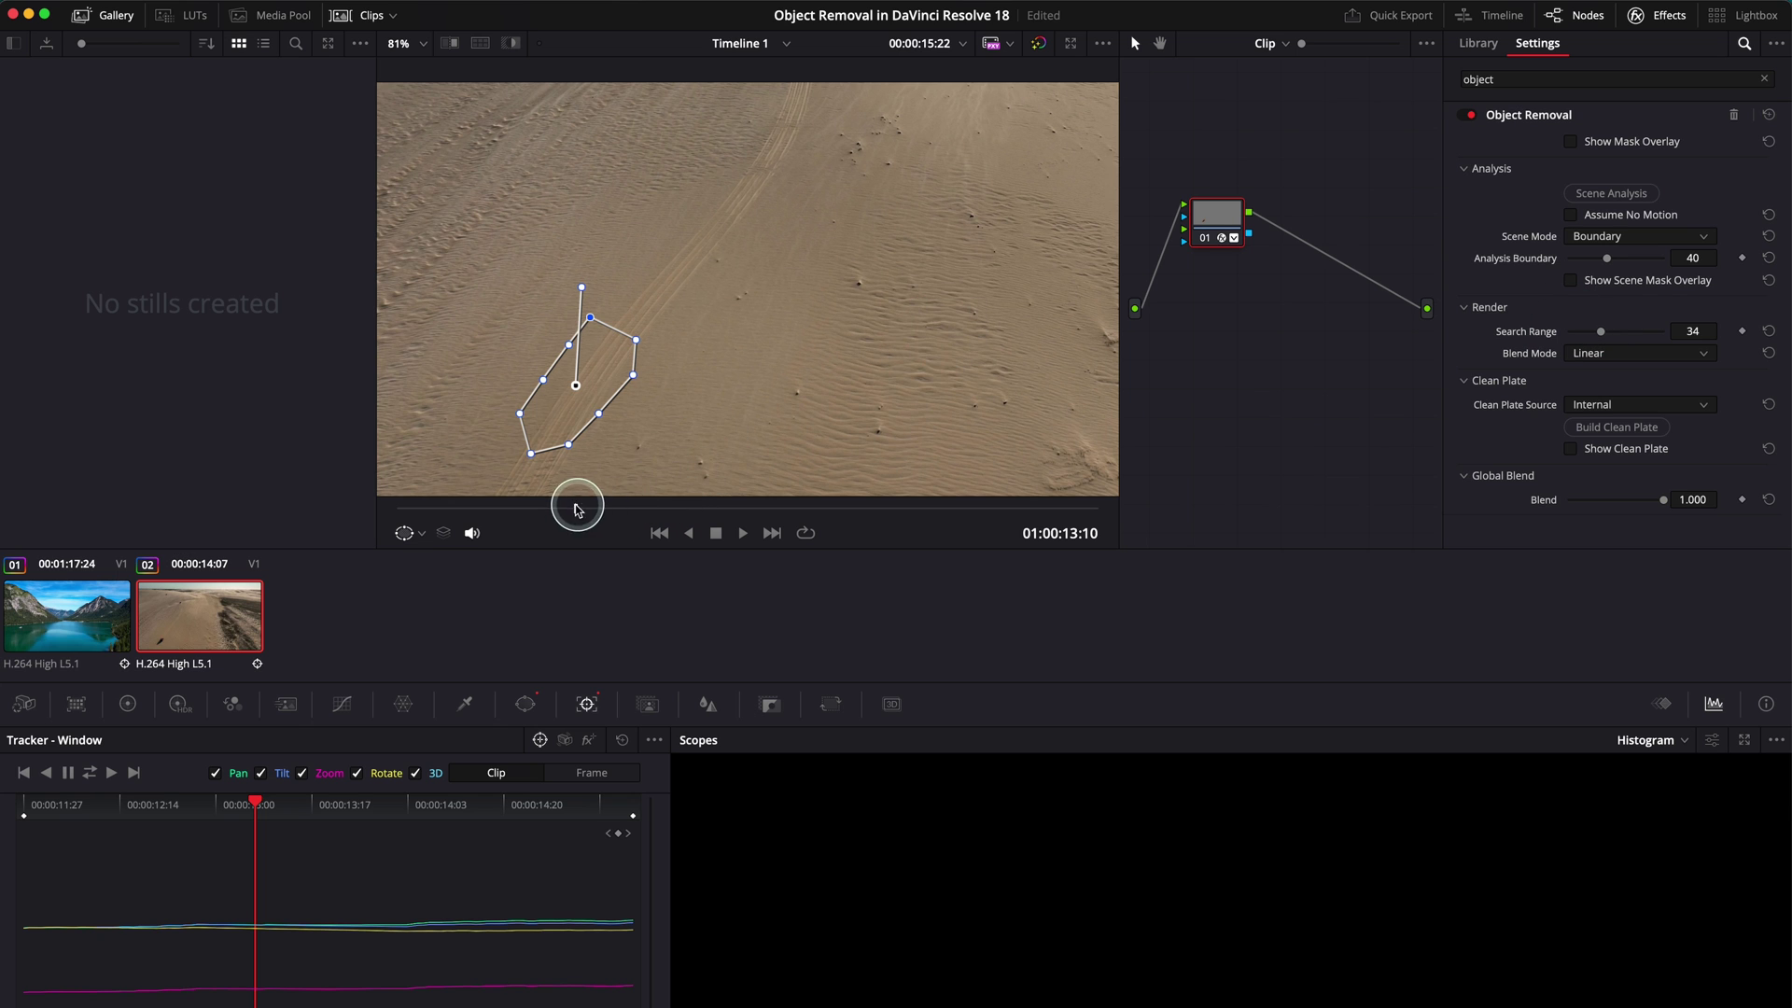
# With Search Range at 55, scrub from the clip start through the opening frames to check the sand fill
pyautogui.moveTo(577, 508); pyautogui.dragTo(370, 520)
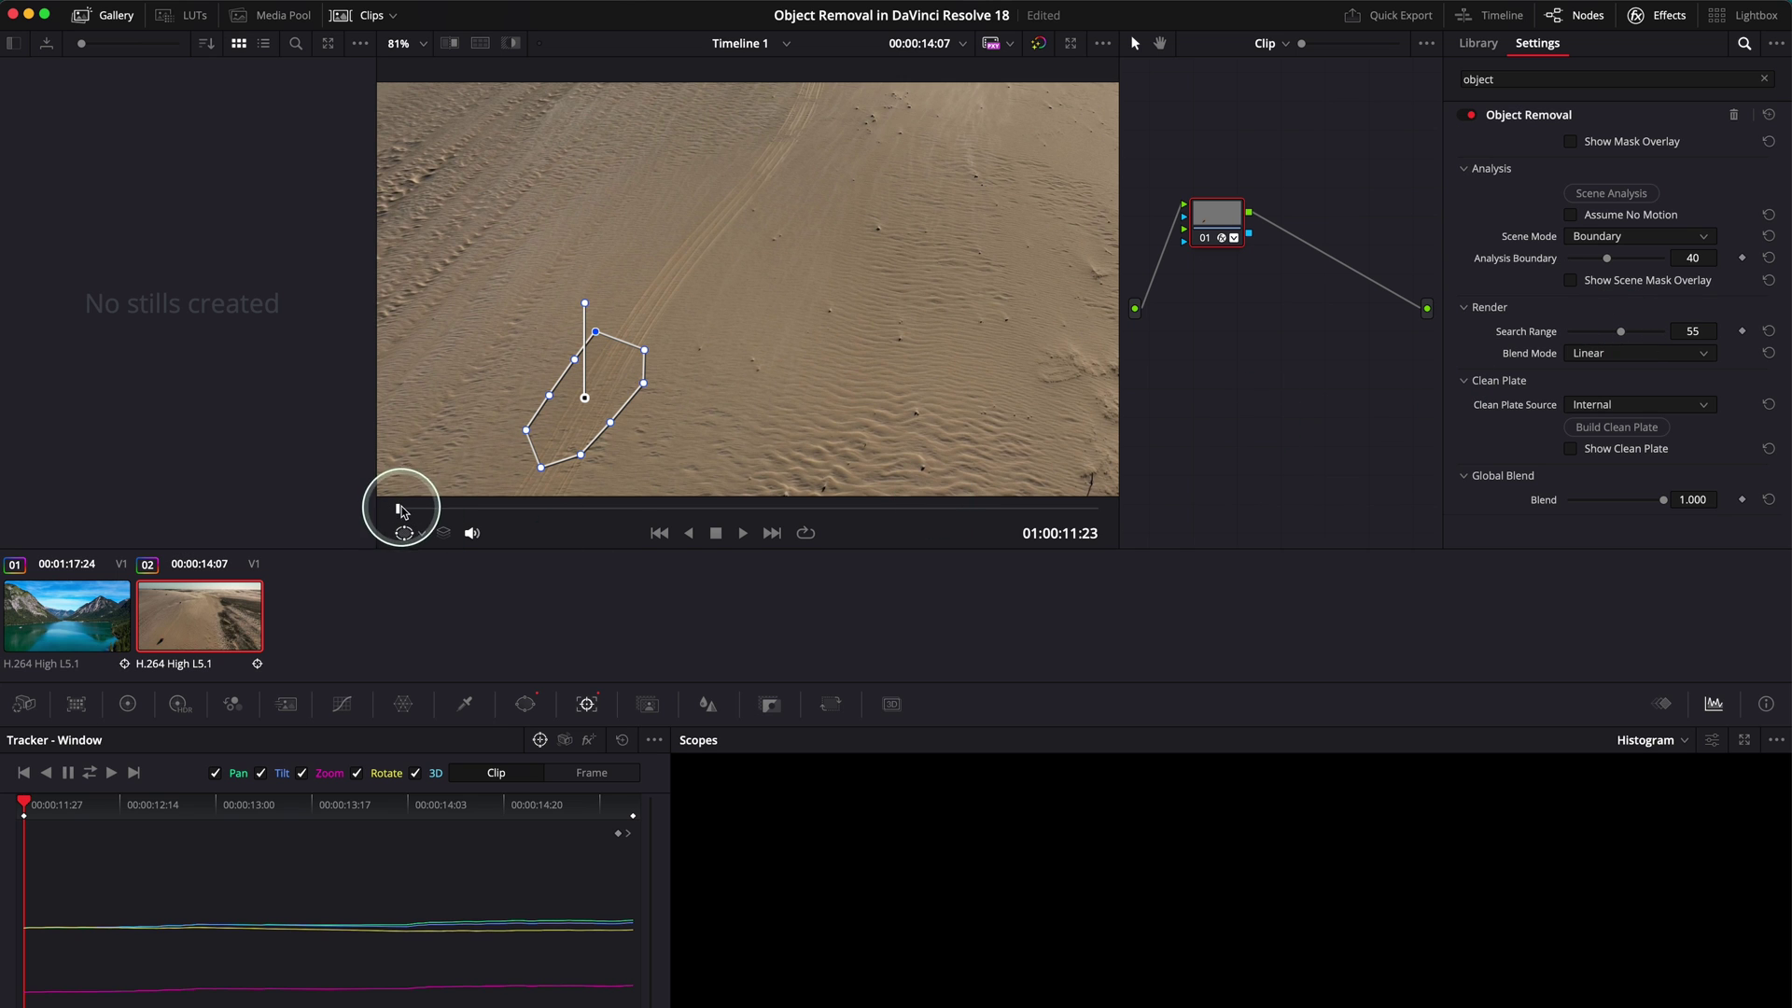
pyautogui.moveTo(400, 509); pyautogui.dragTo(1127, 490)
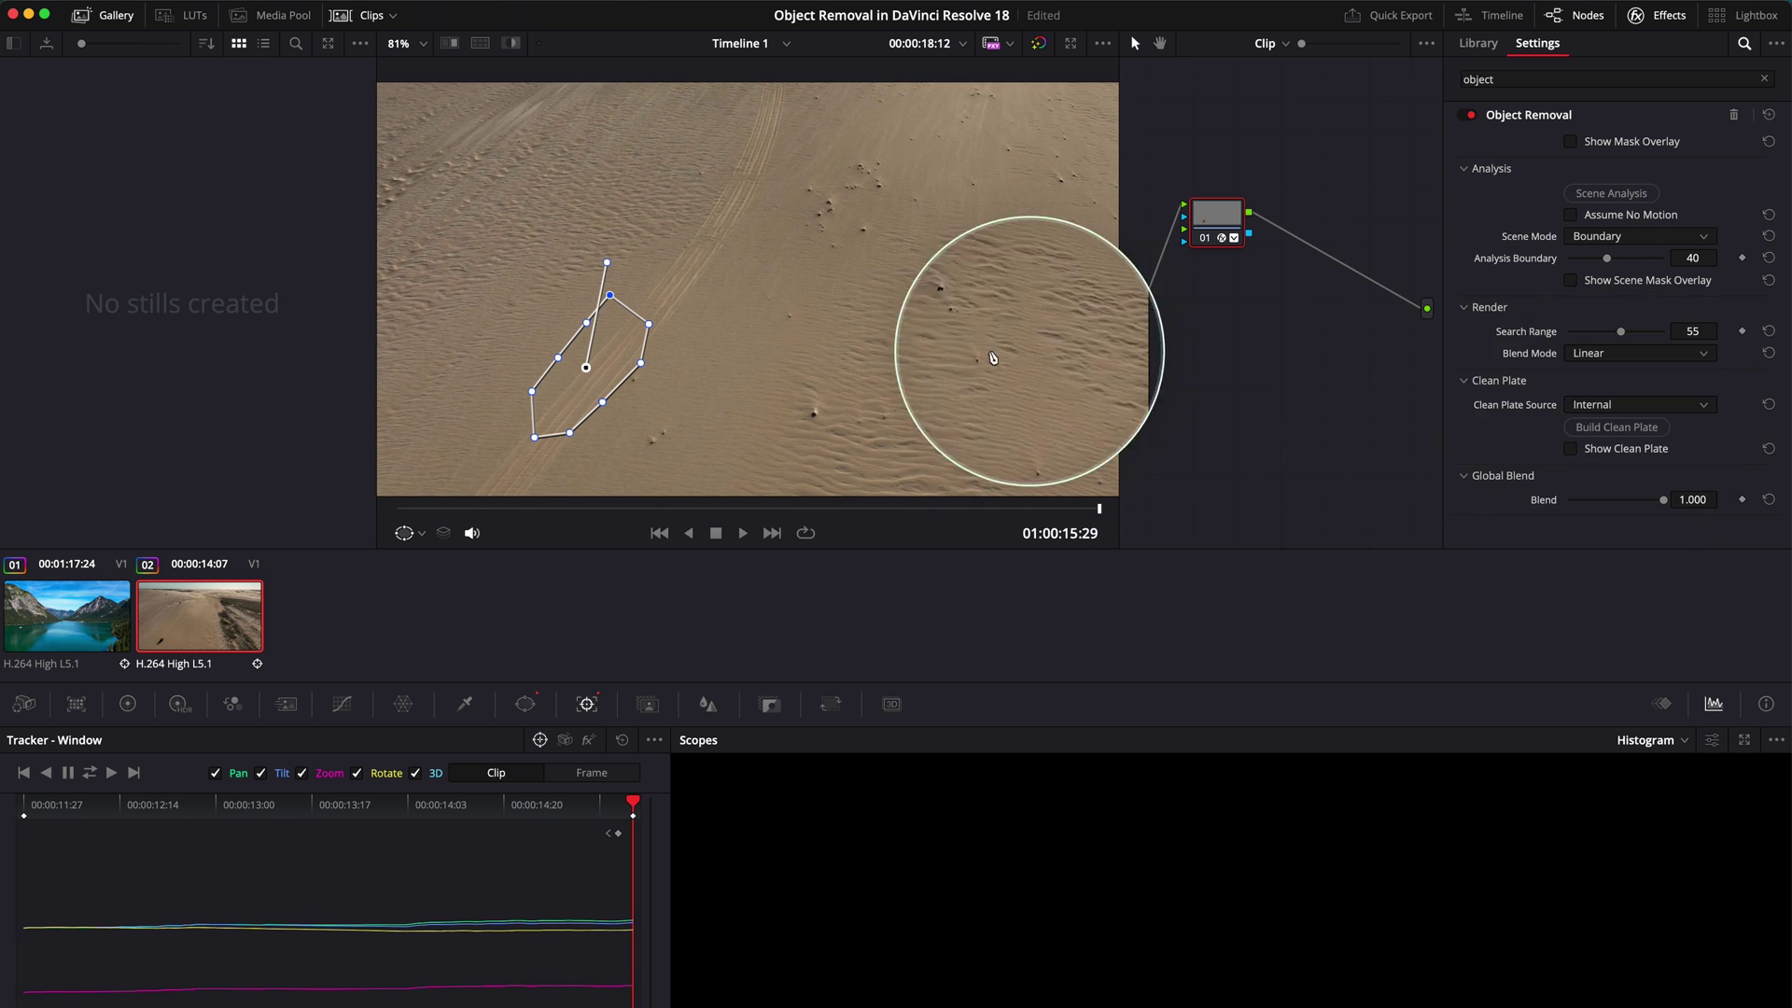
pyautogui.click(600, 373)
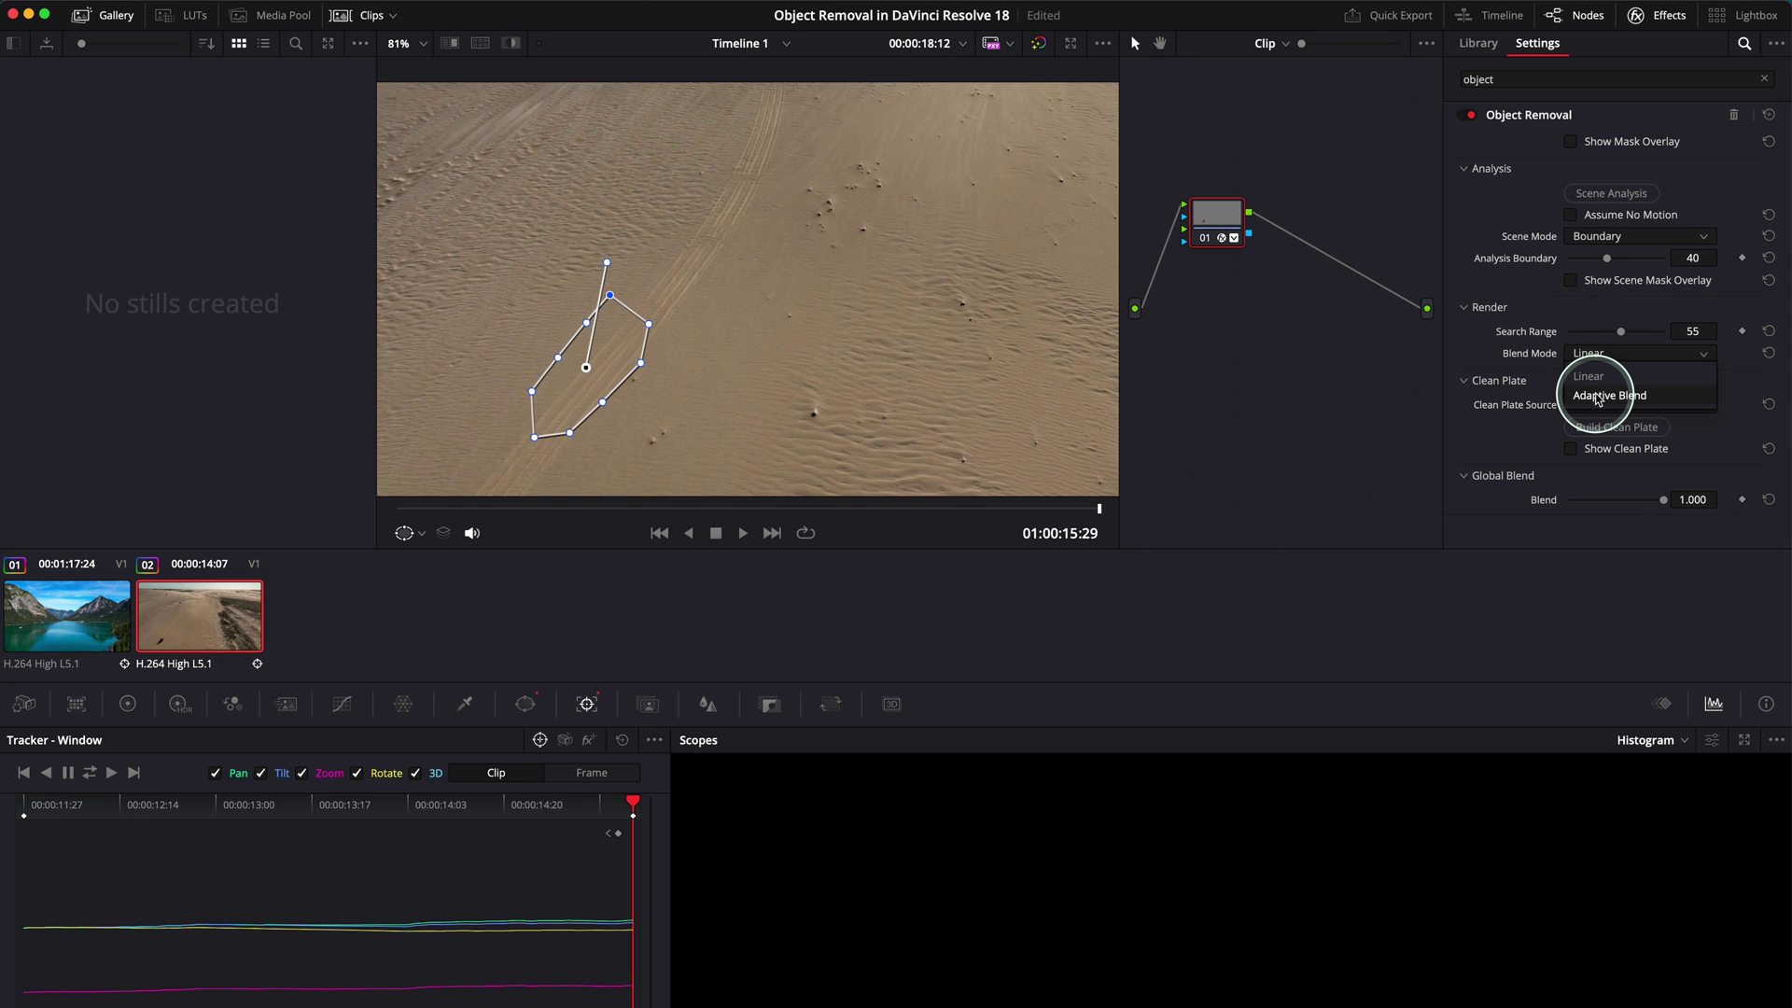
# Pick Adaptive Blend as the desert clip's Object Removal blend mode
pyautogui.click(1597, 397)
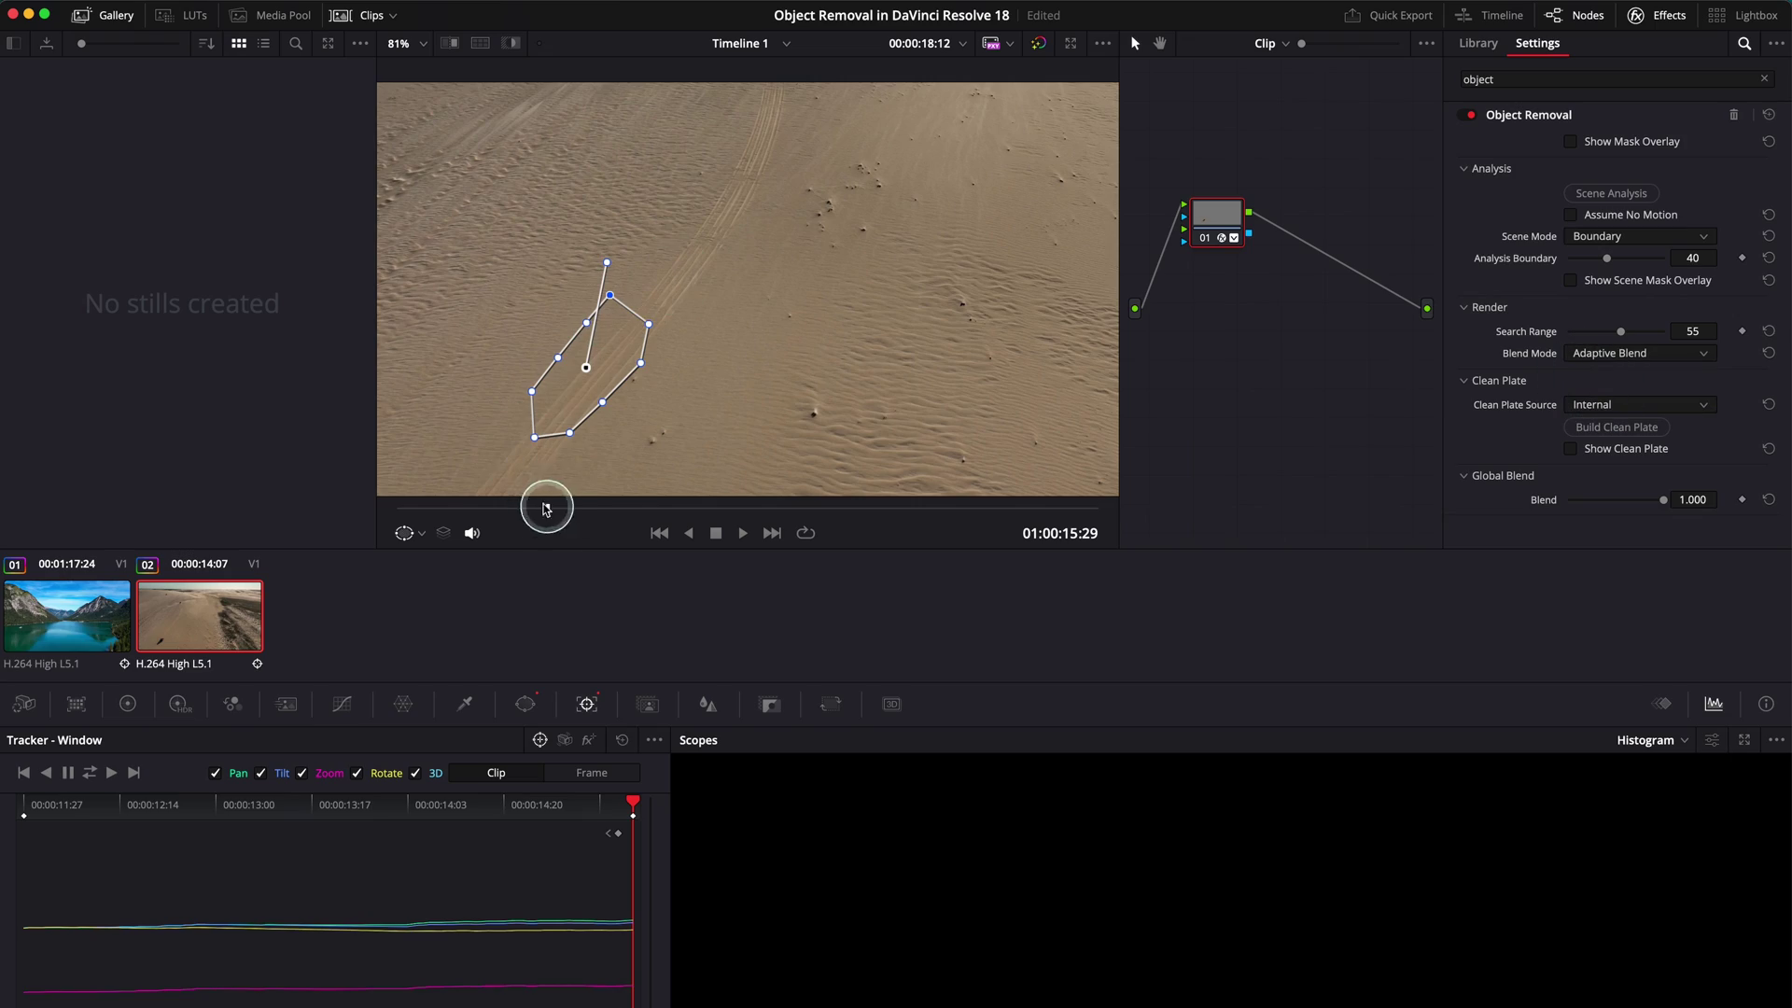